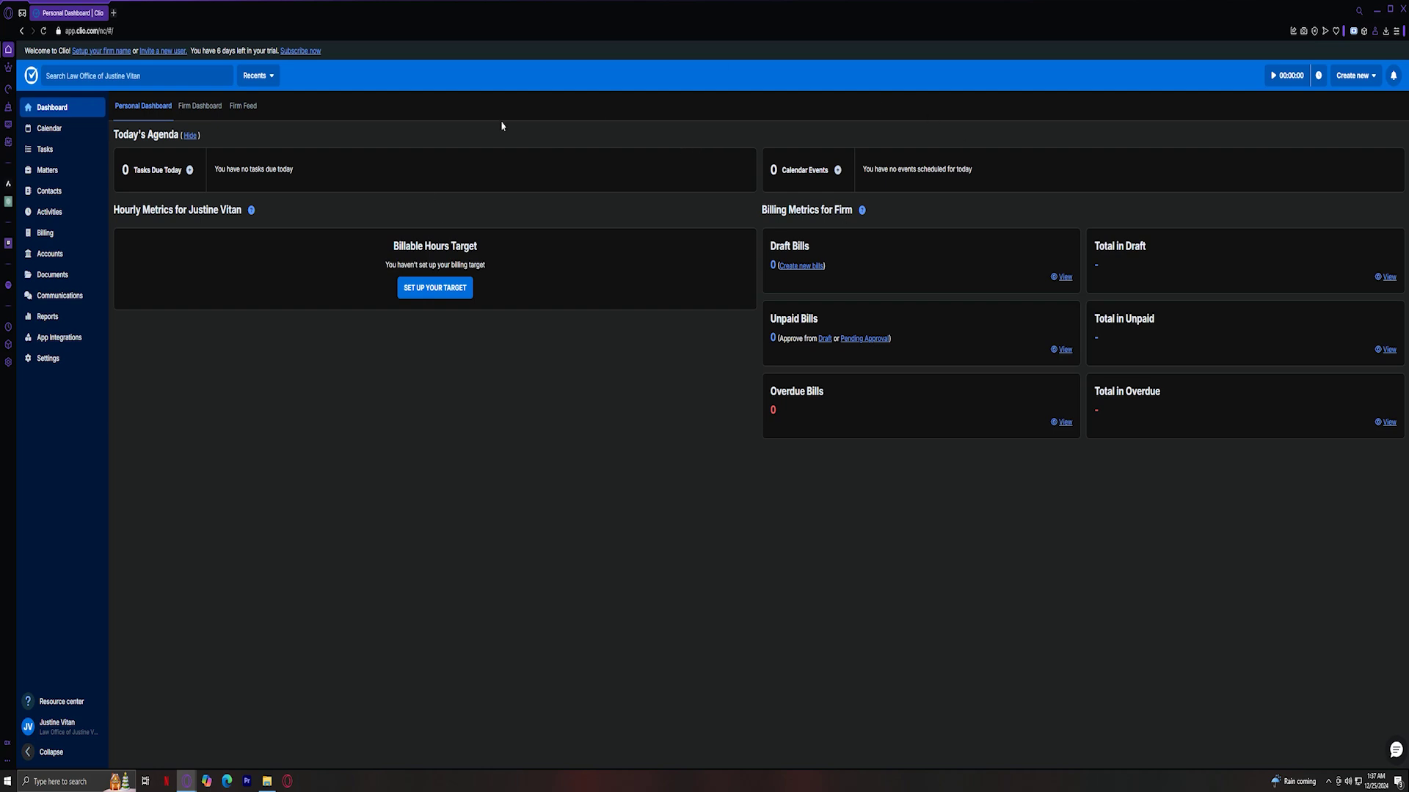
Visit Calendar, Tasks and Matters in turn, ending on the empty Contacts list
click(57, 128)
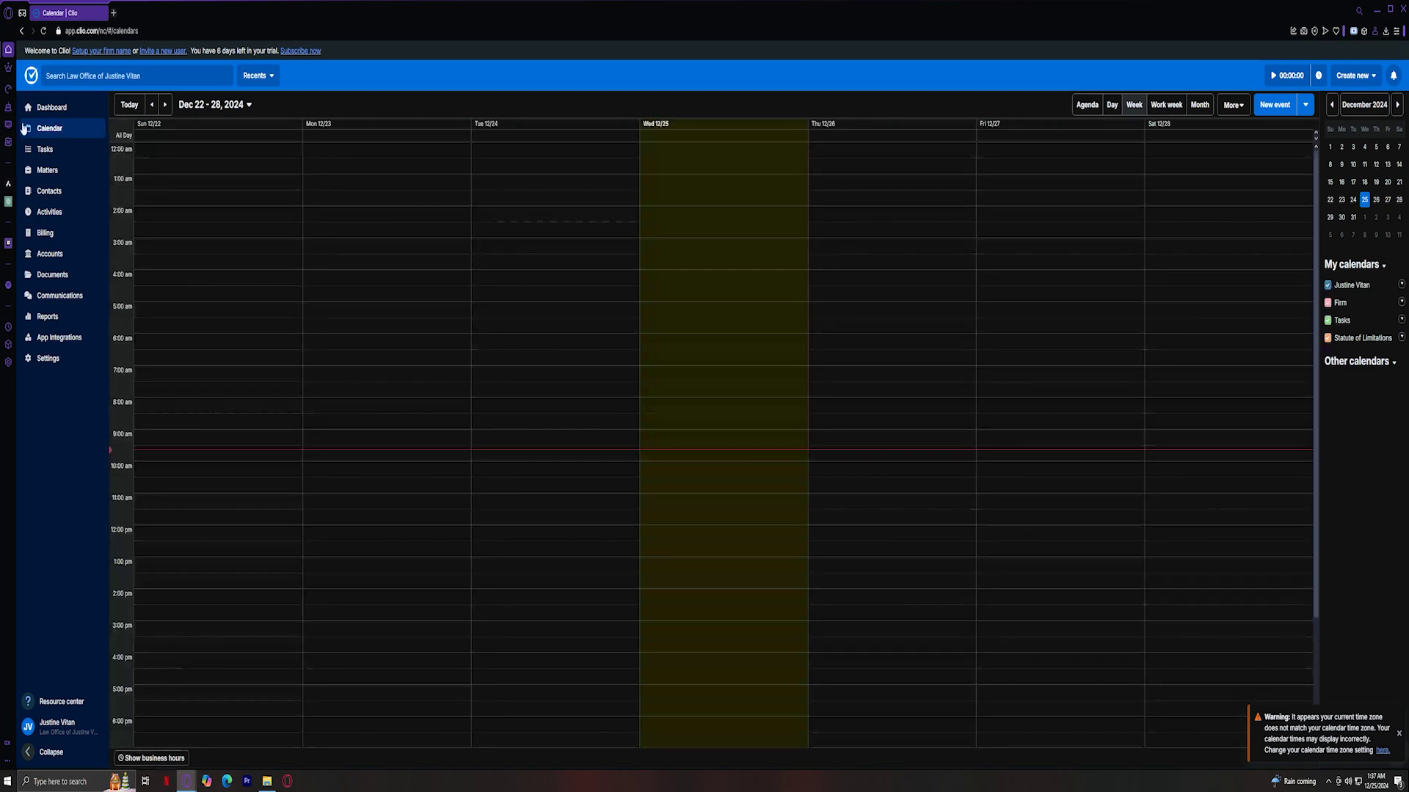
click(43, 150)
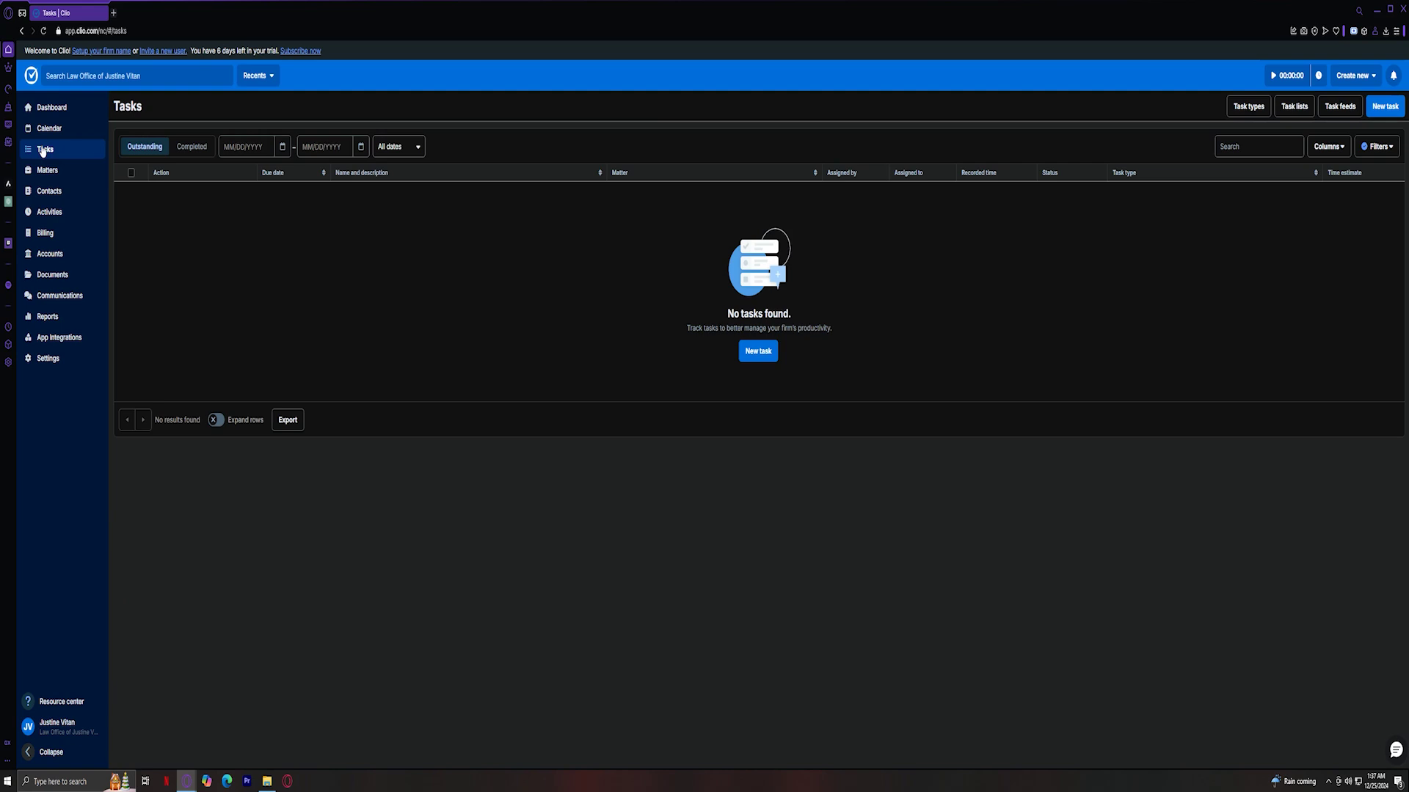
click(48, 171)
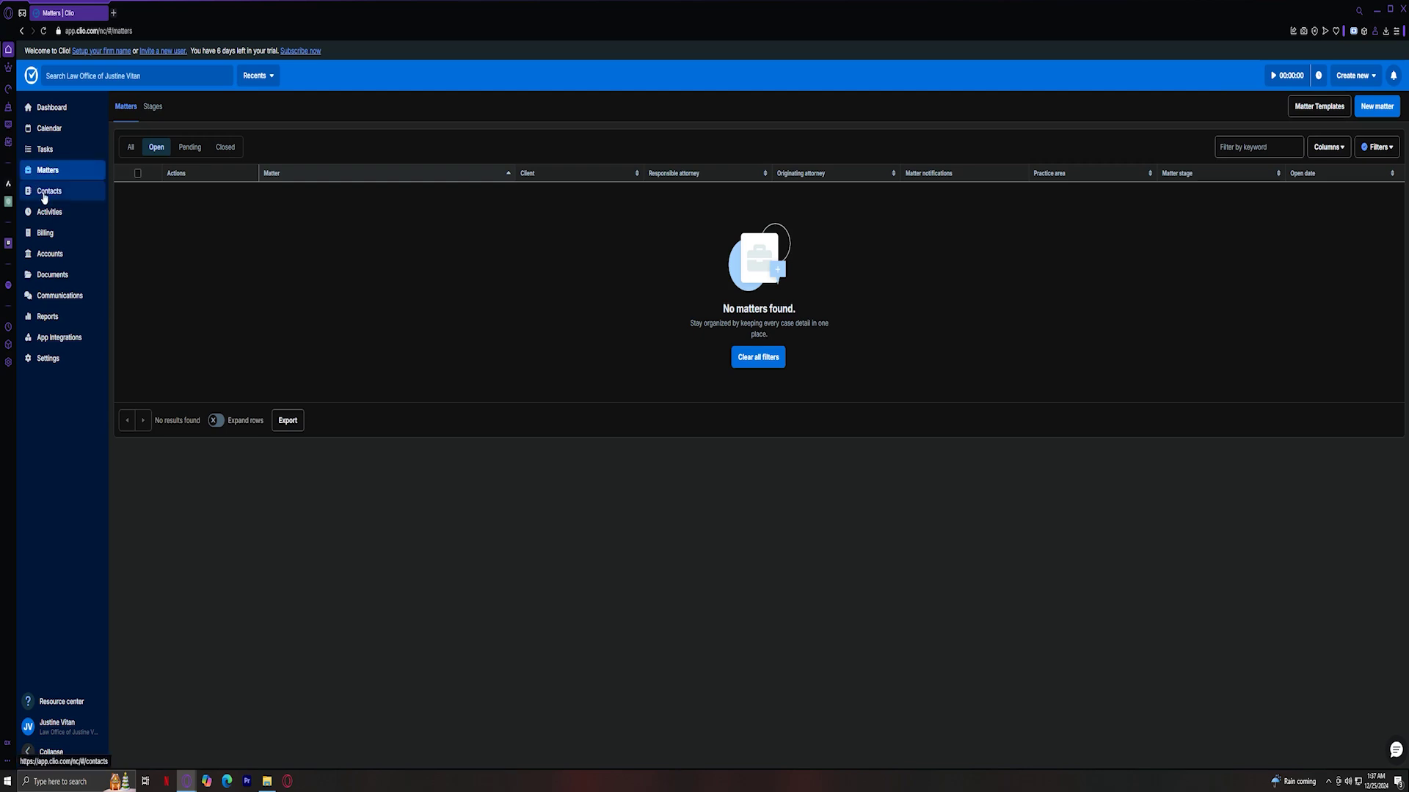
click(46, 194)
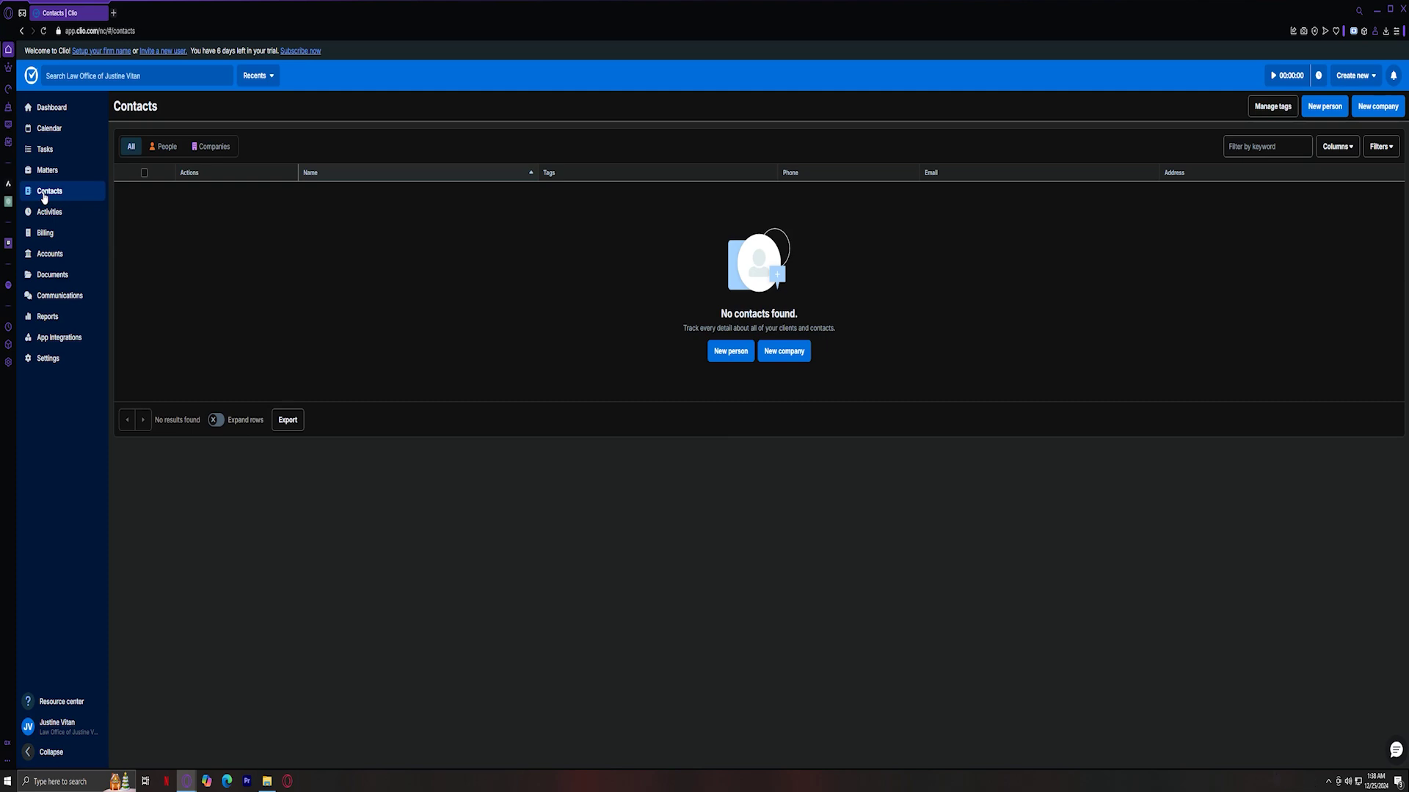
Step through Activities, Billing, Accounts, Documents, Communications and Reports, landing on App Integrations
click(49, 213)
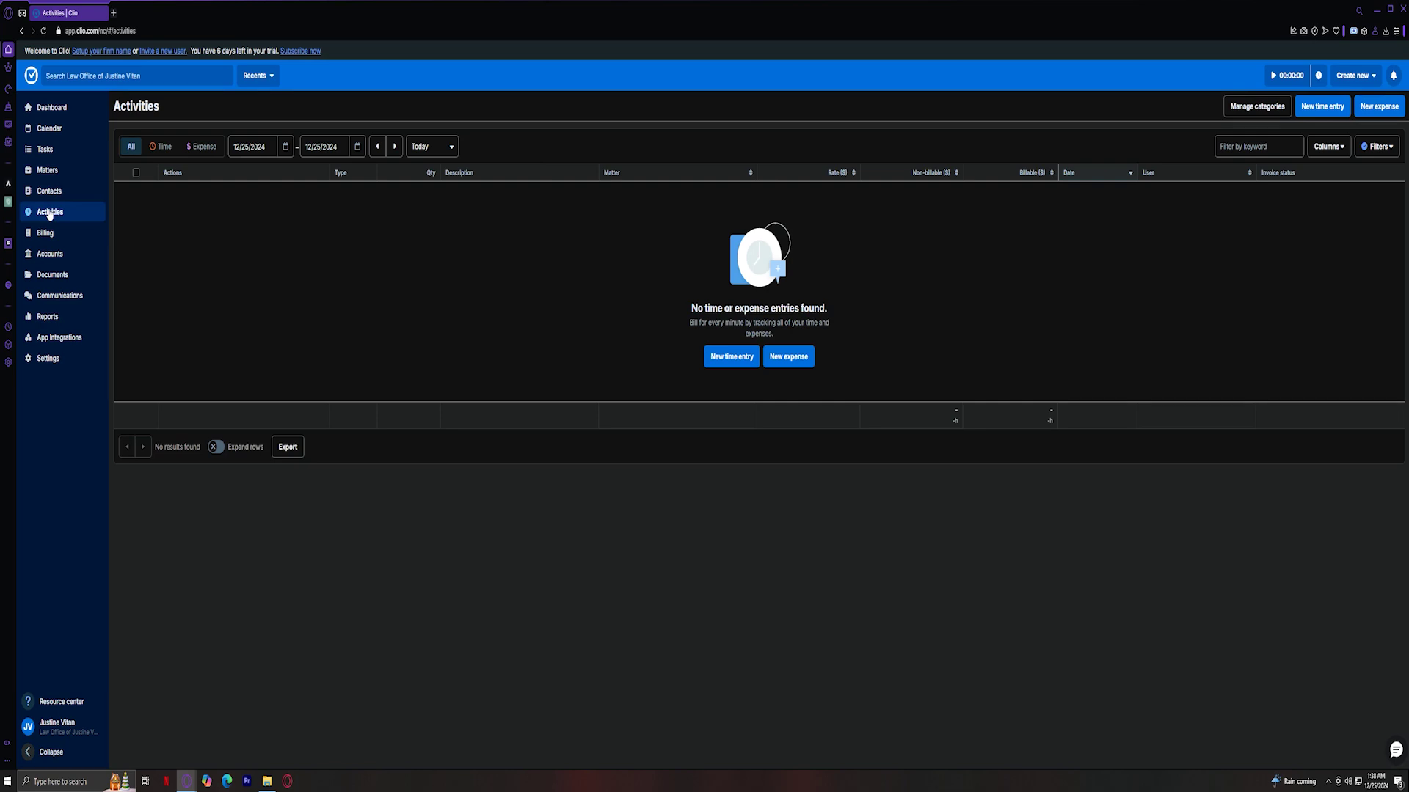
click(50, 235)
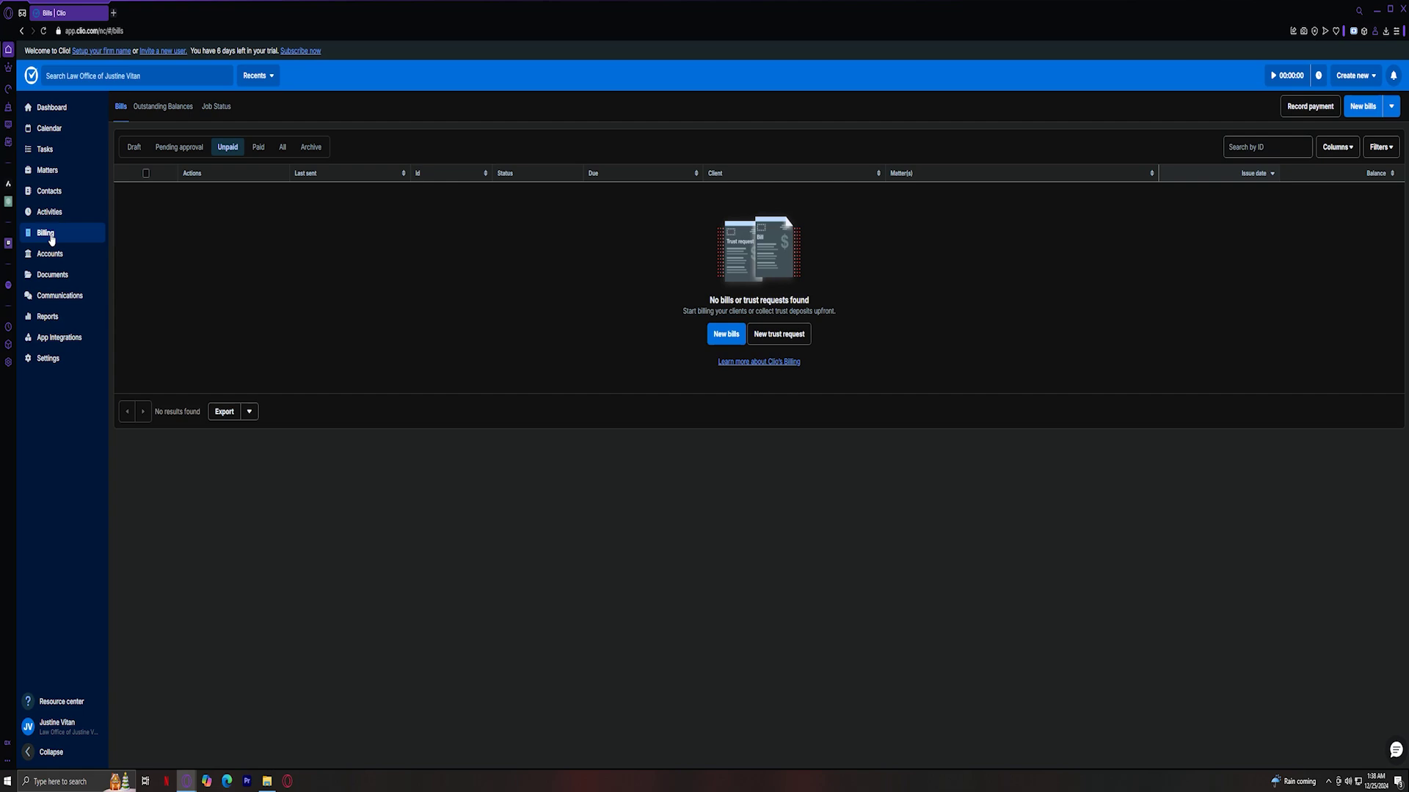
click(51, 254)
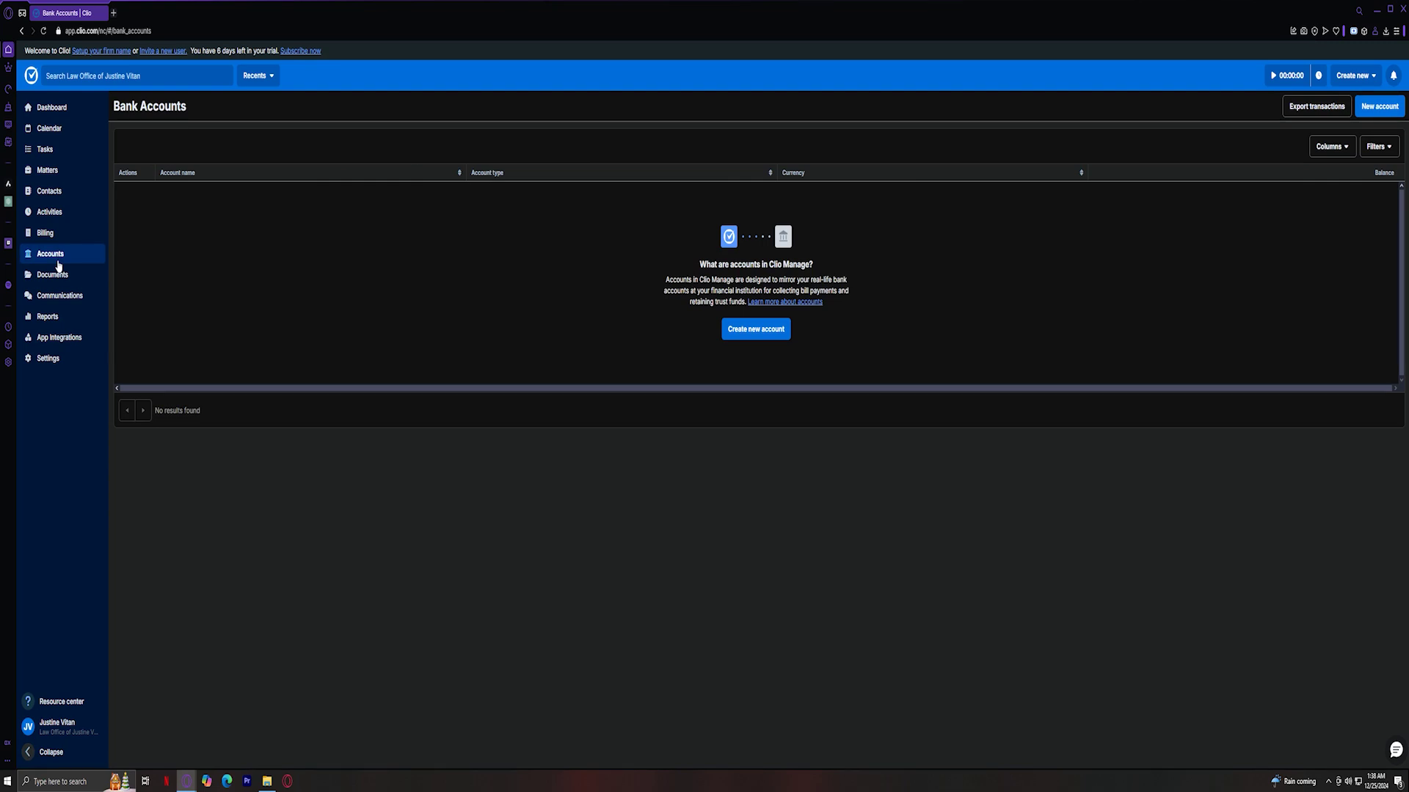
click(41, 281)
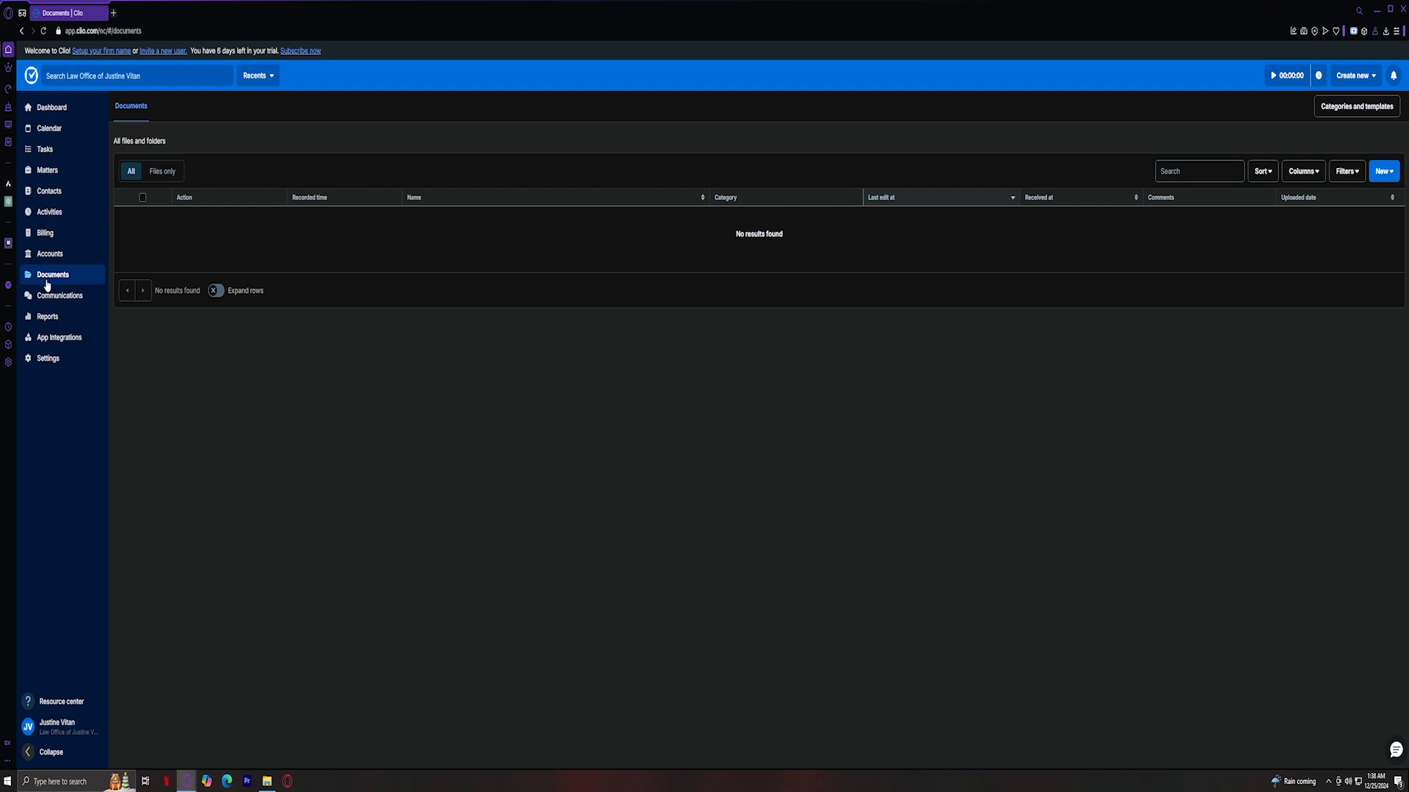
click(54, 296)
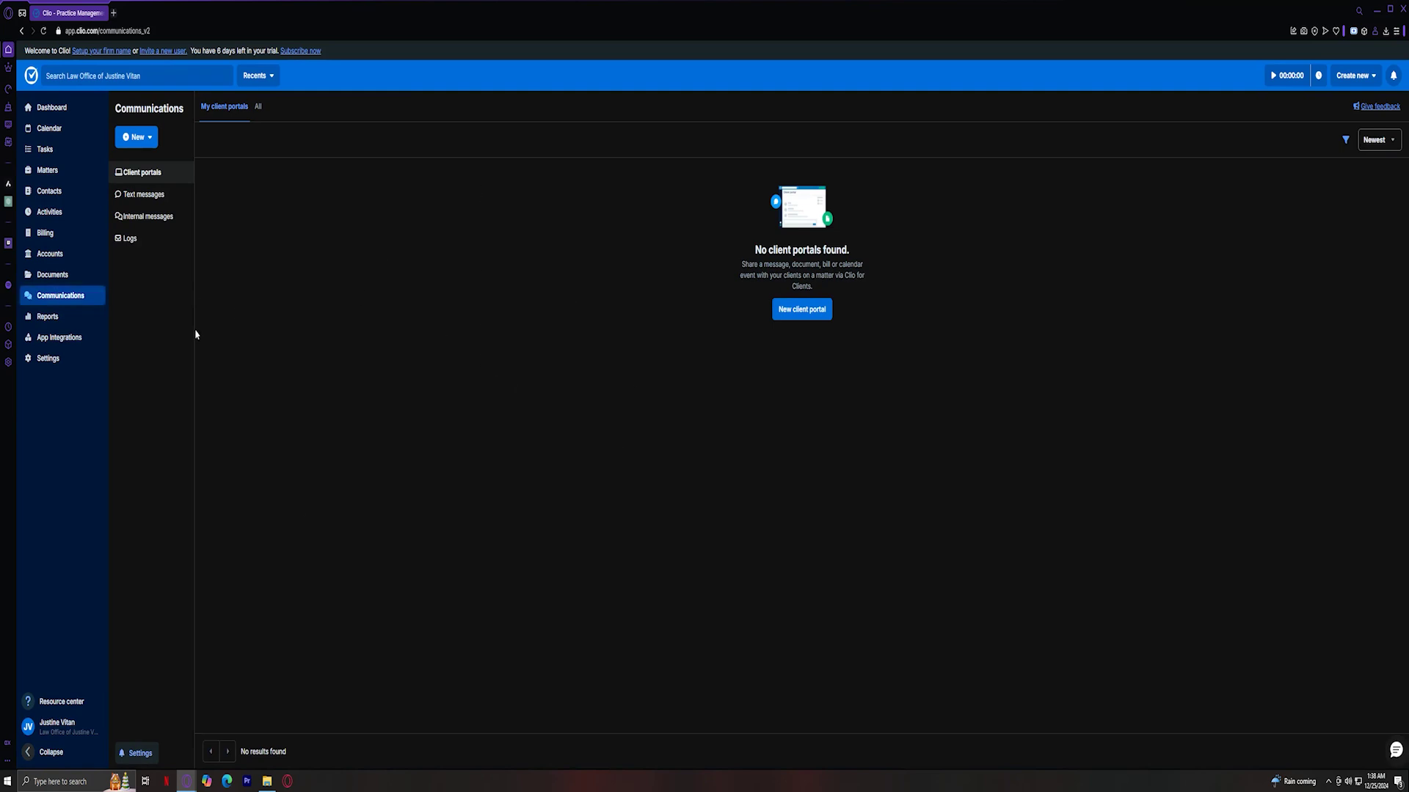
click(91, 318)
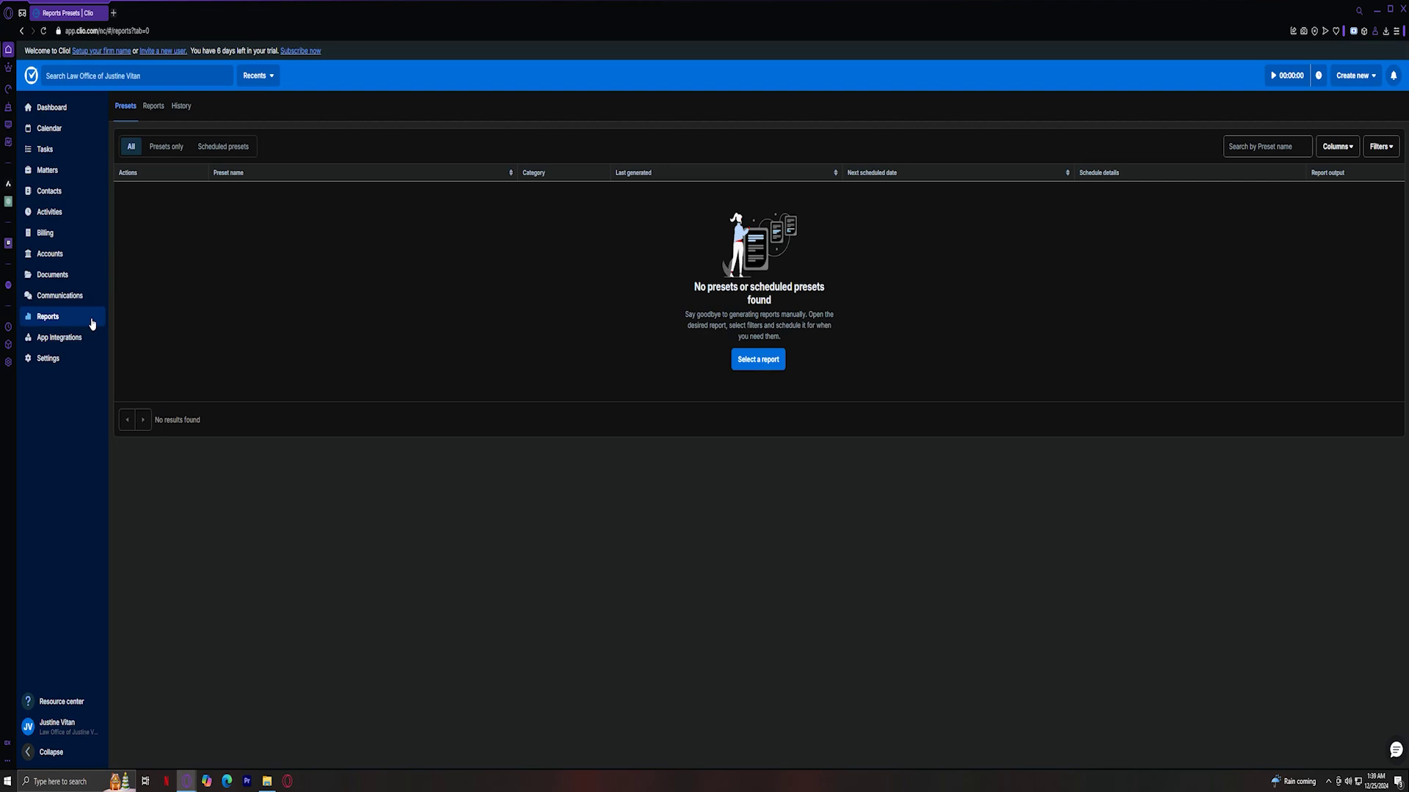
click(66, 339)
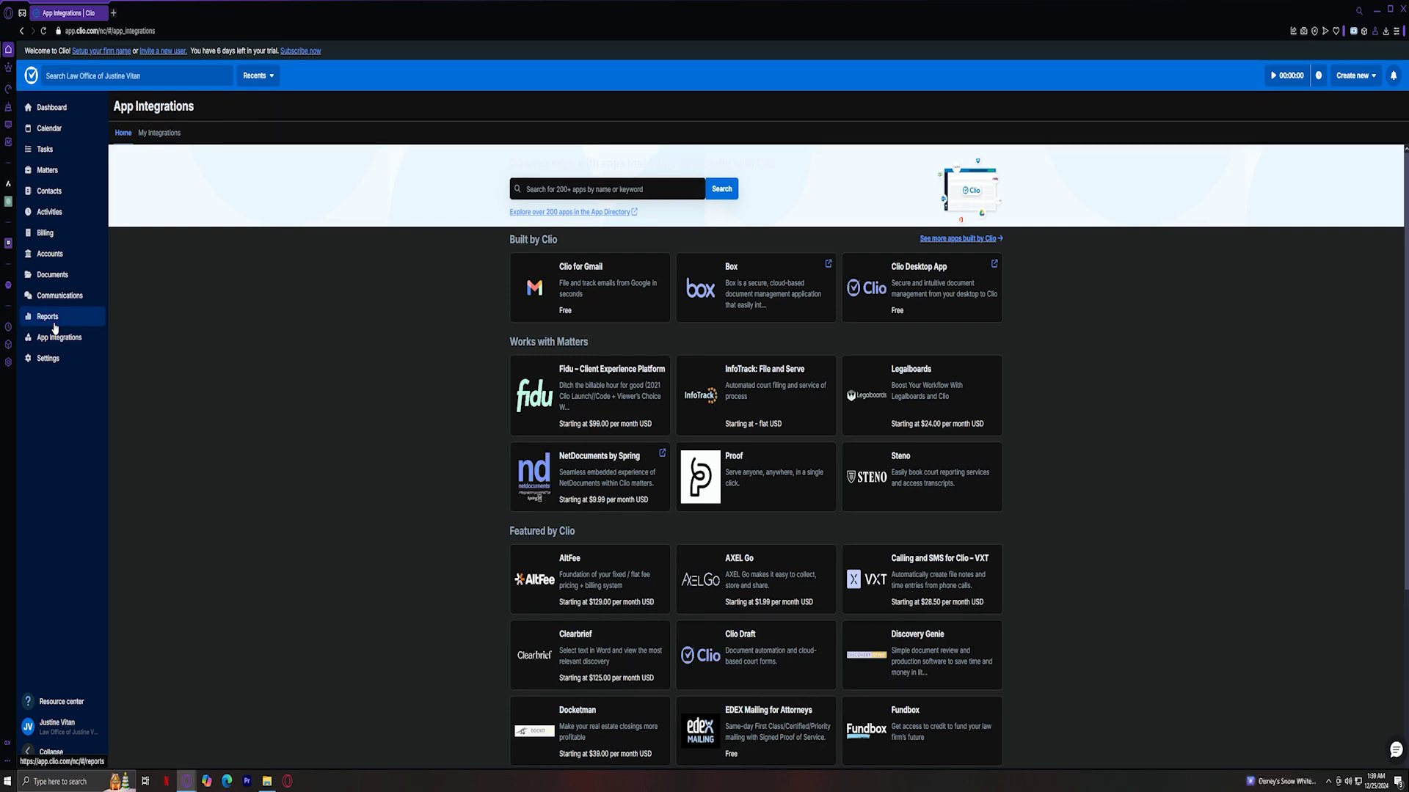
Scroll through the App Integrations catalogue, view Settings, then return to the Dashboard
scroll(380, 450, down, 4)
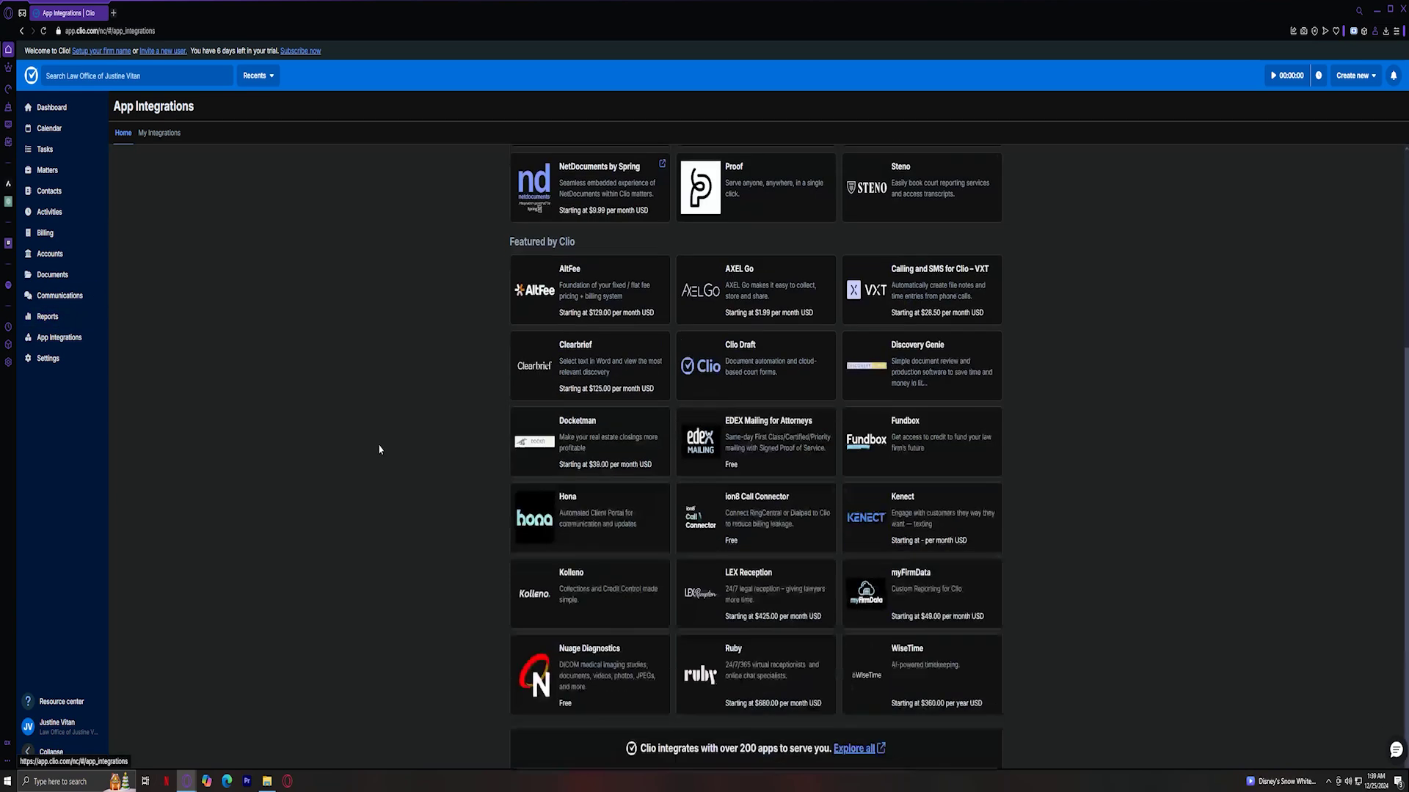
scroll(380, 440, up, 4)
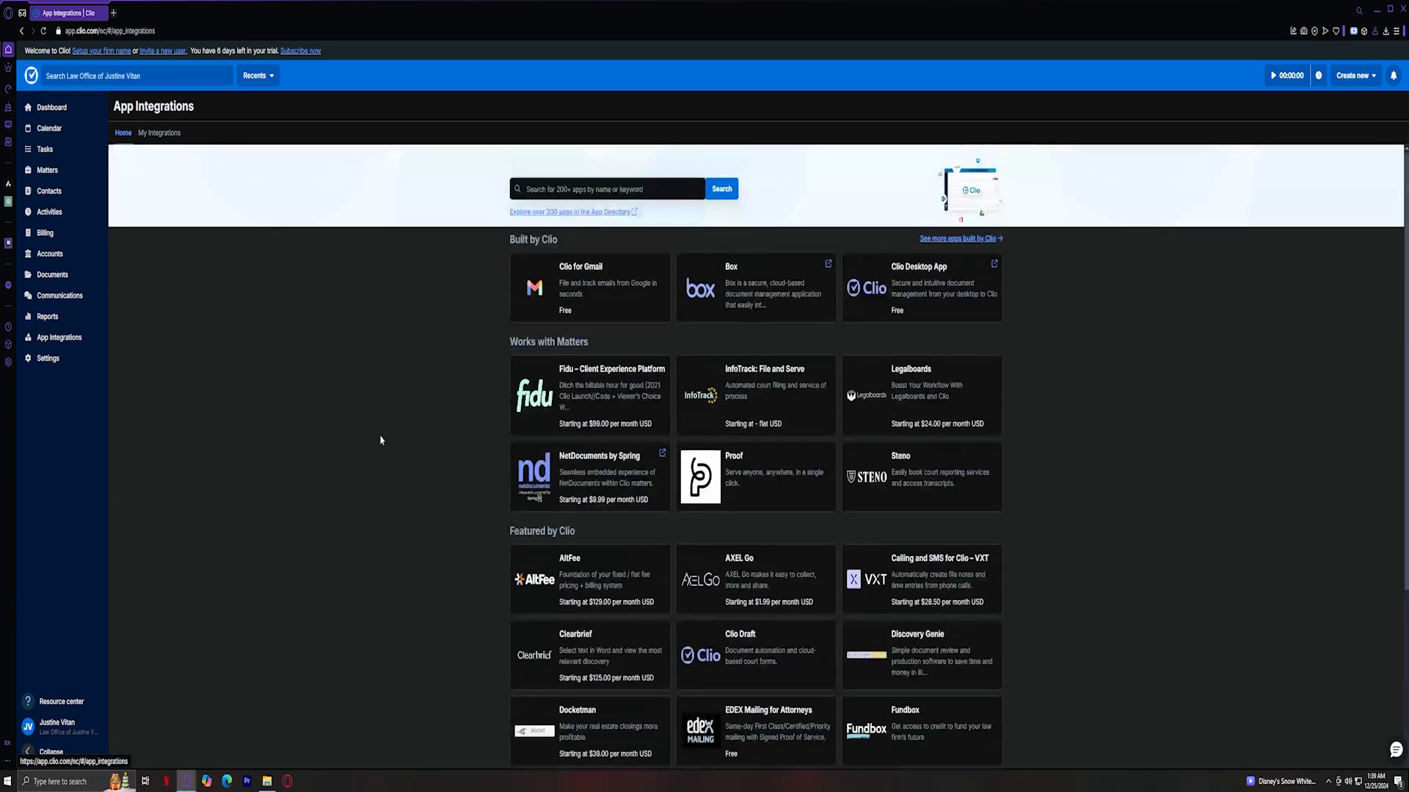
scroll(380, 440, down, 4)
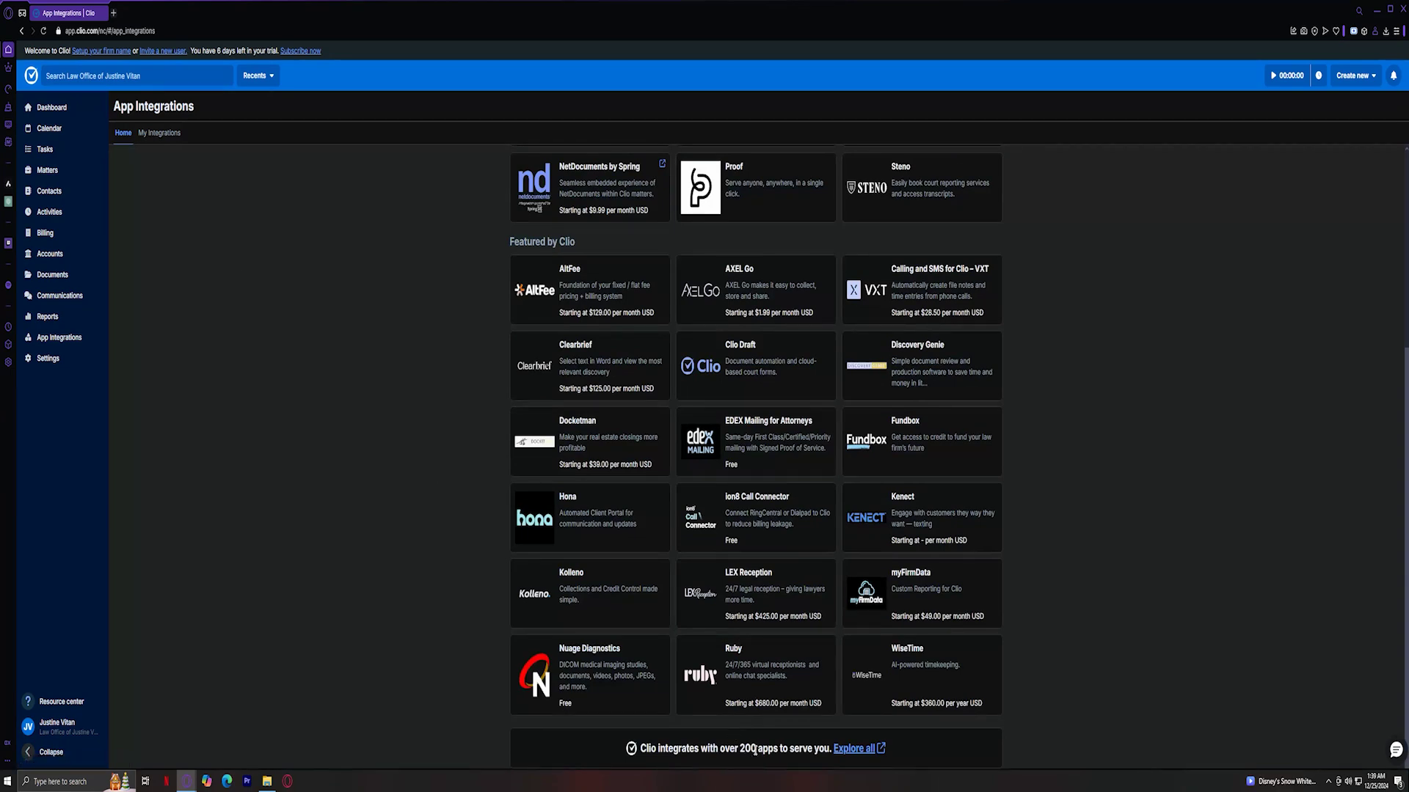
scroll(917, 624, up, 4)
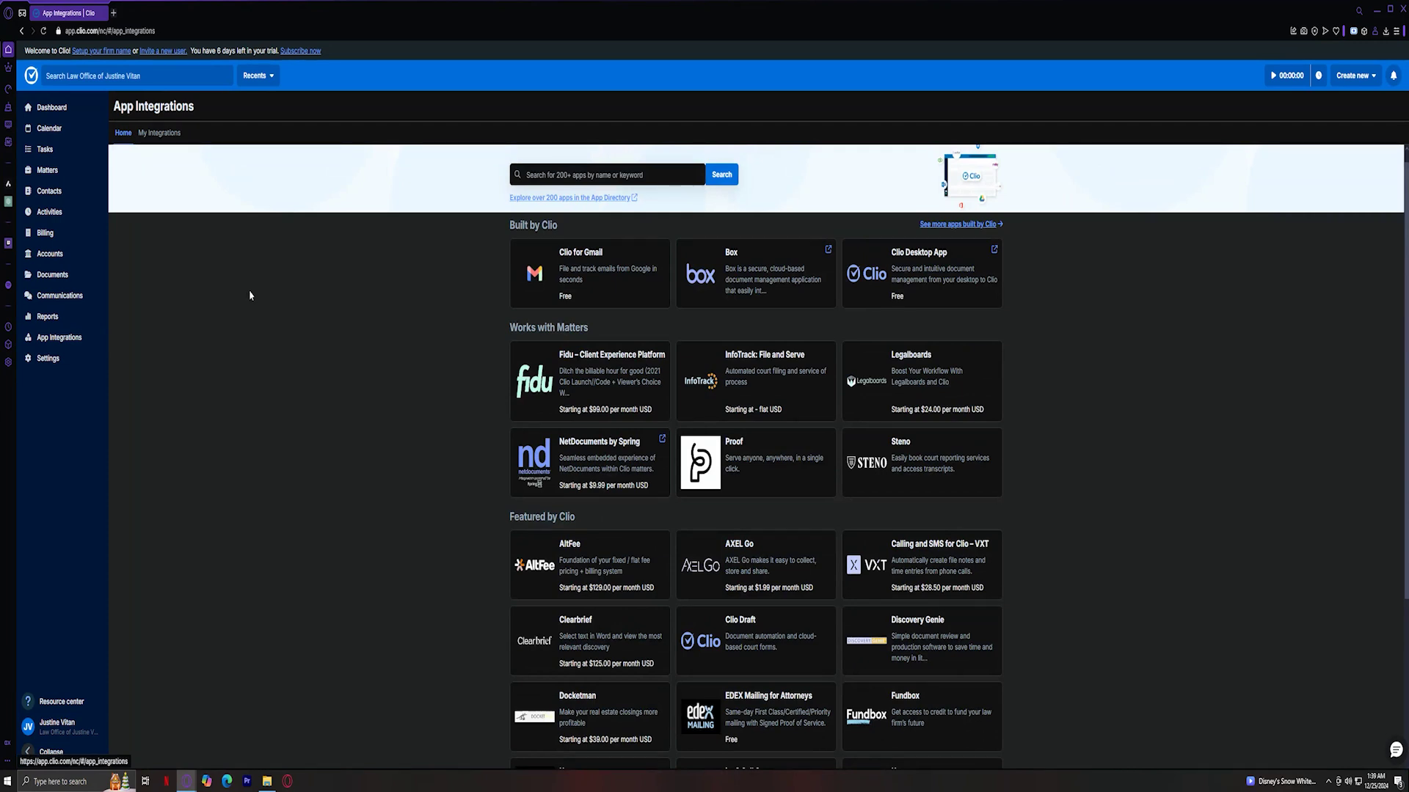
click(69, 359)
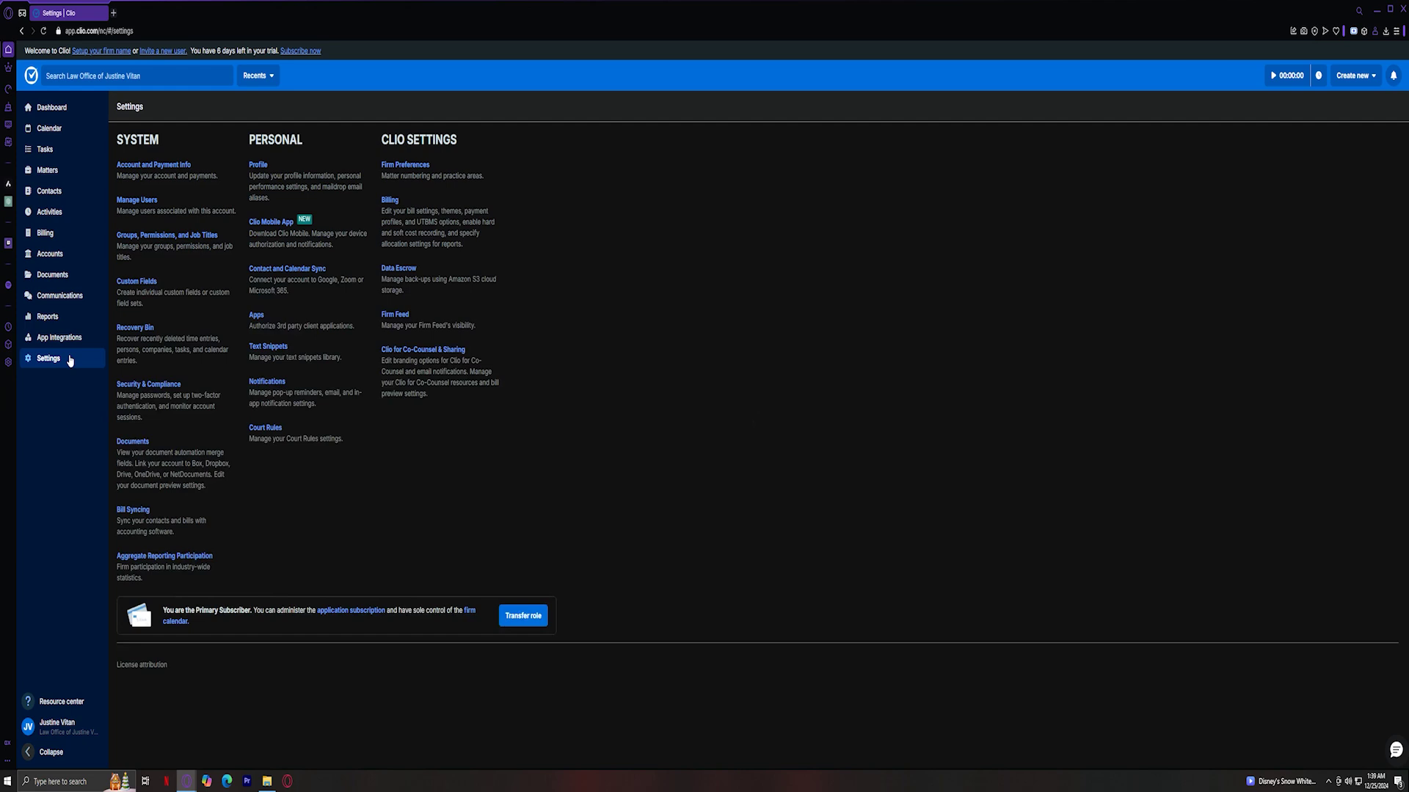
click(51, 107)
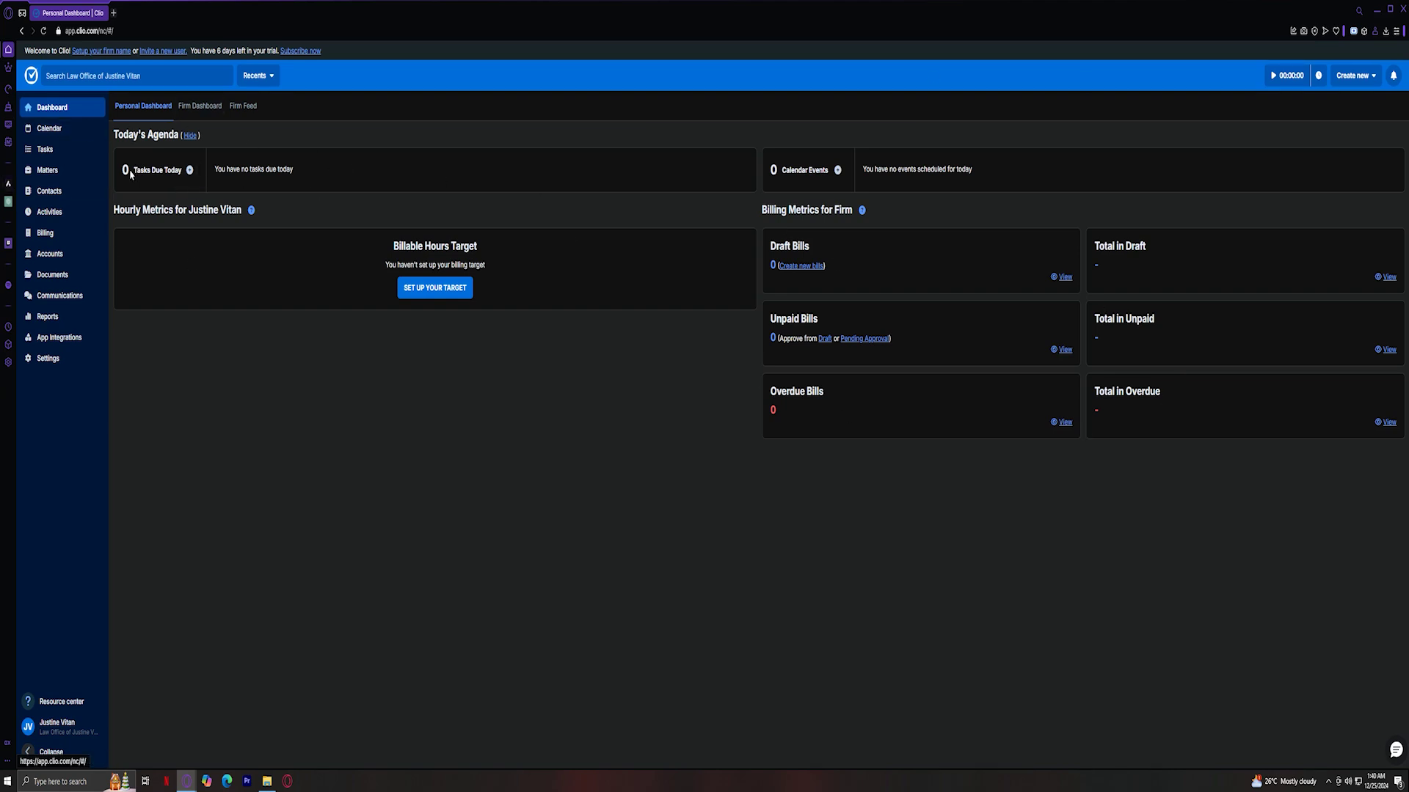
Highlight the Tasks Due Today count on the dashboard
drag(133, 170, 179, 179)
Clear the dashboard selection, view the Calendar week, then open the empty Tasks list
click(282, 160)
click(64, 129)
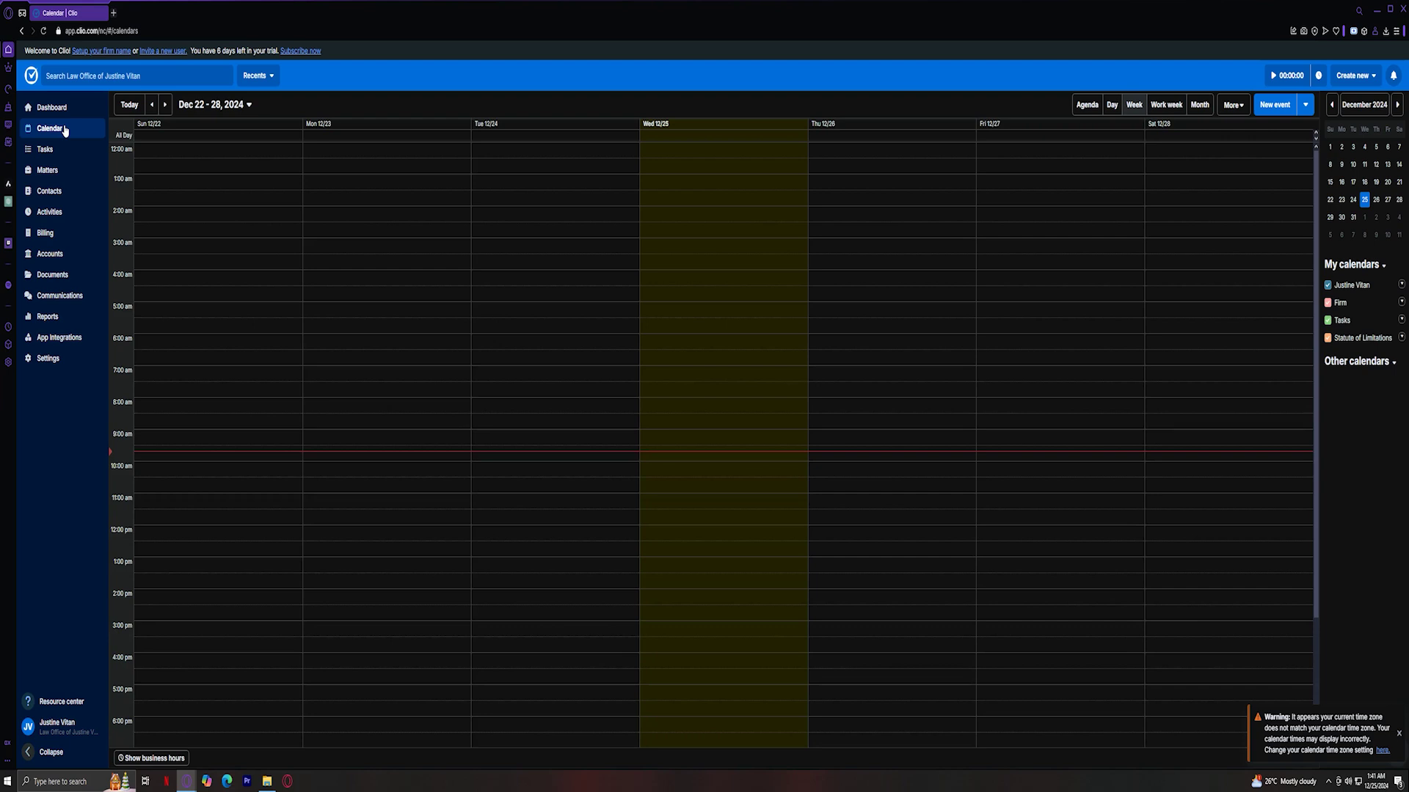
click(64, 129)
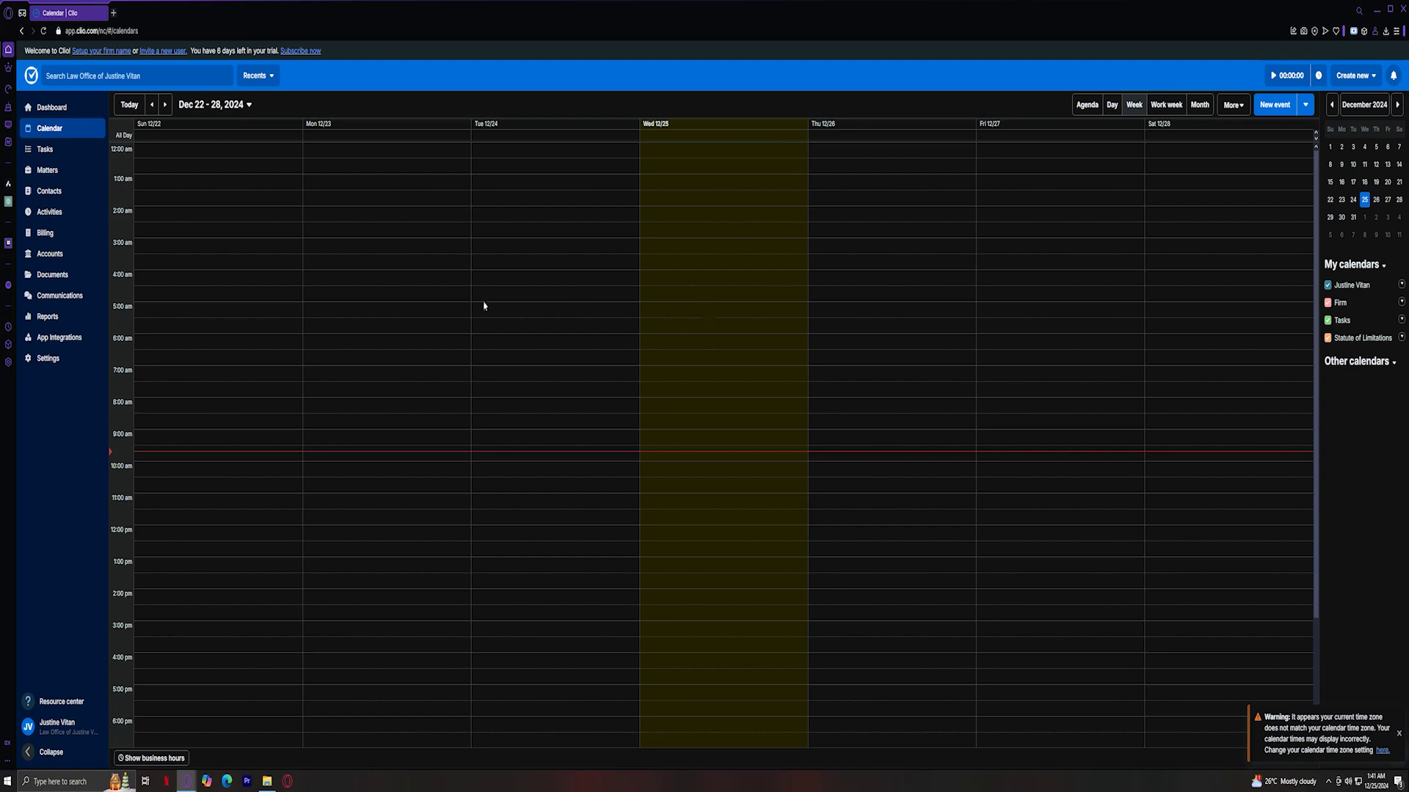
click(45, 150)
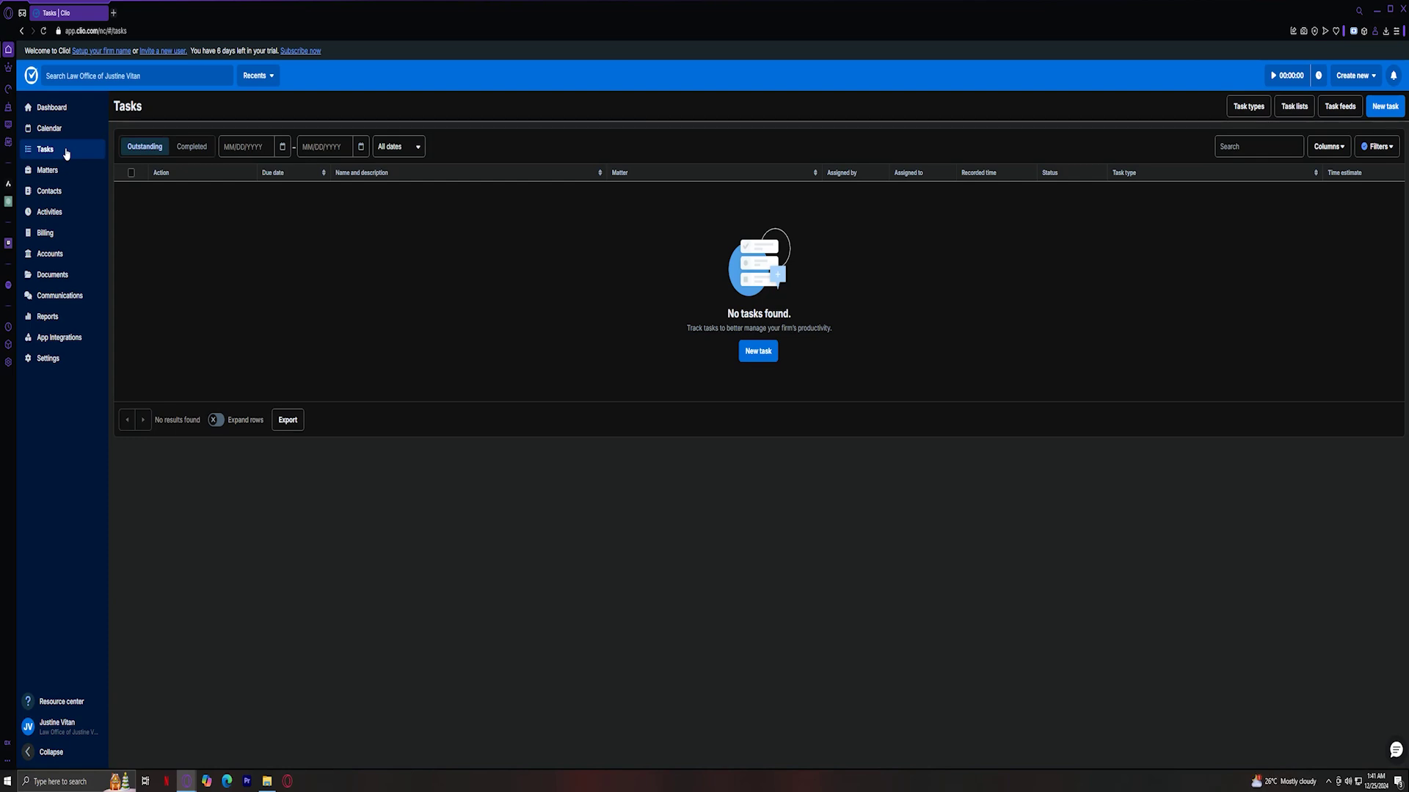
Open a new task form and try the priority options High, Normal and Low
click(758, 352)
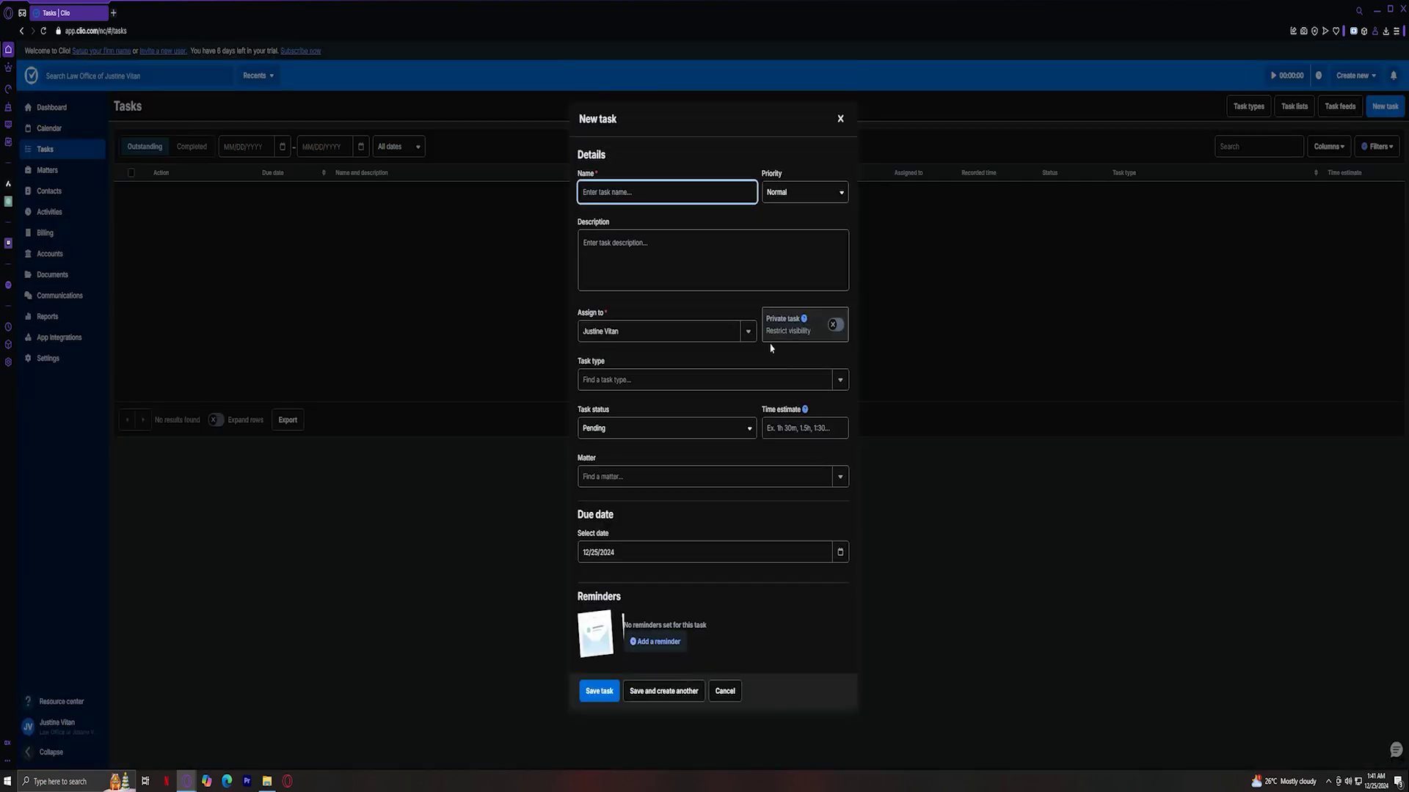
click(655, 222)
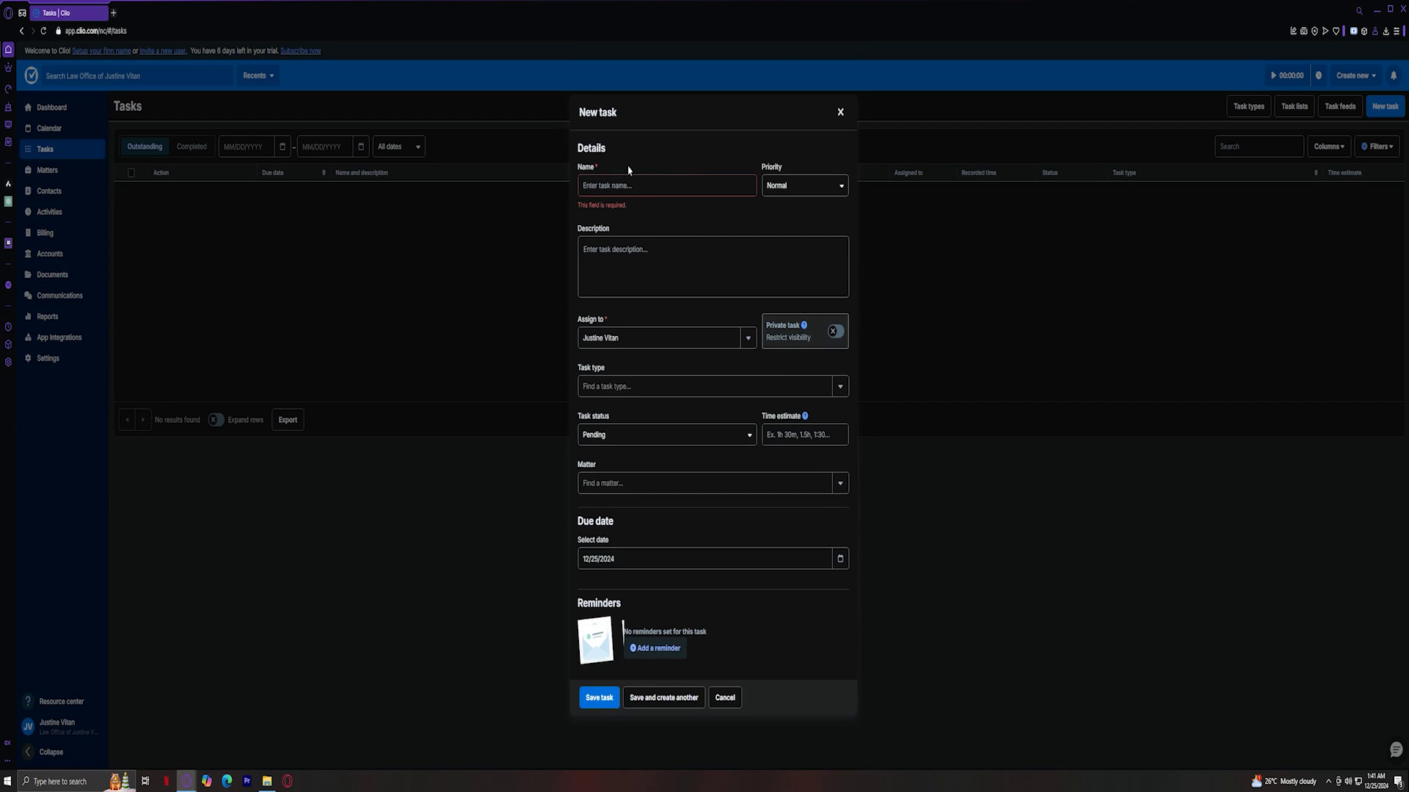
click(792, 187)
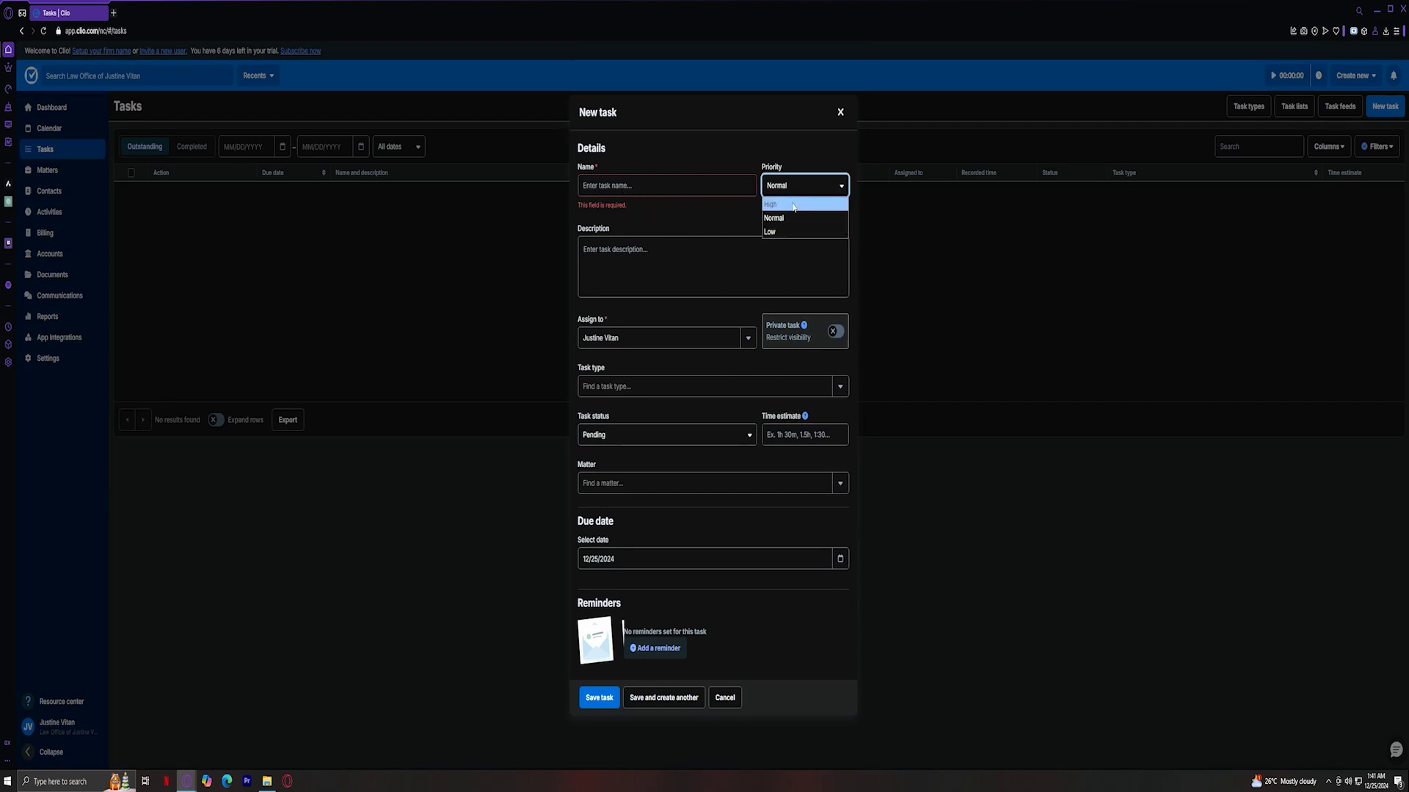
click(792, 205)
click(792, 218)
click(792, 186)
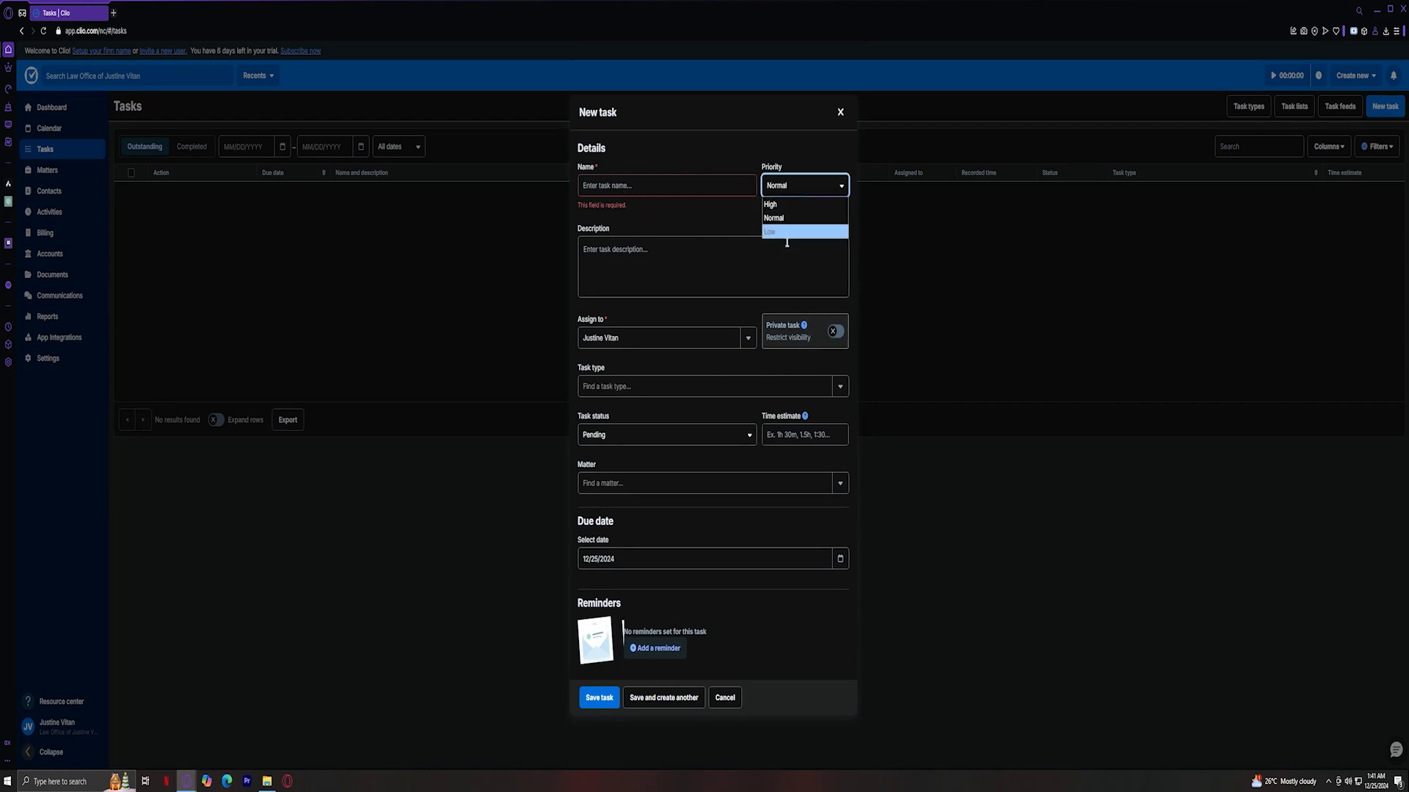
click(788, 232)
click(639, 251)
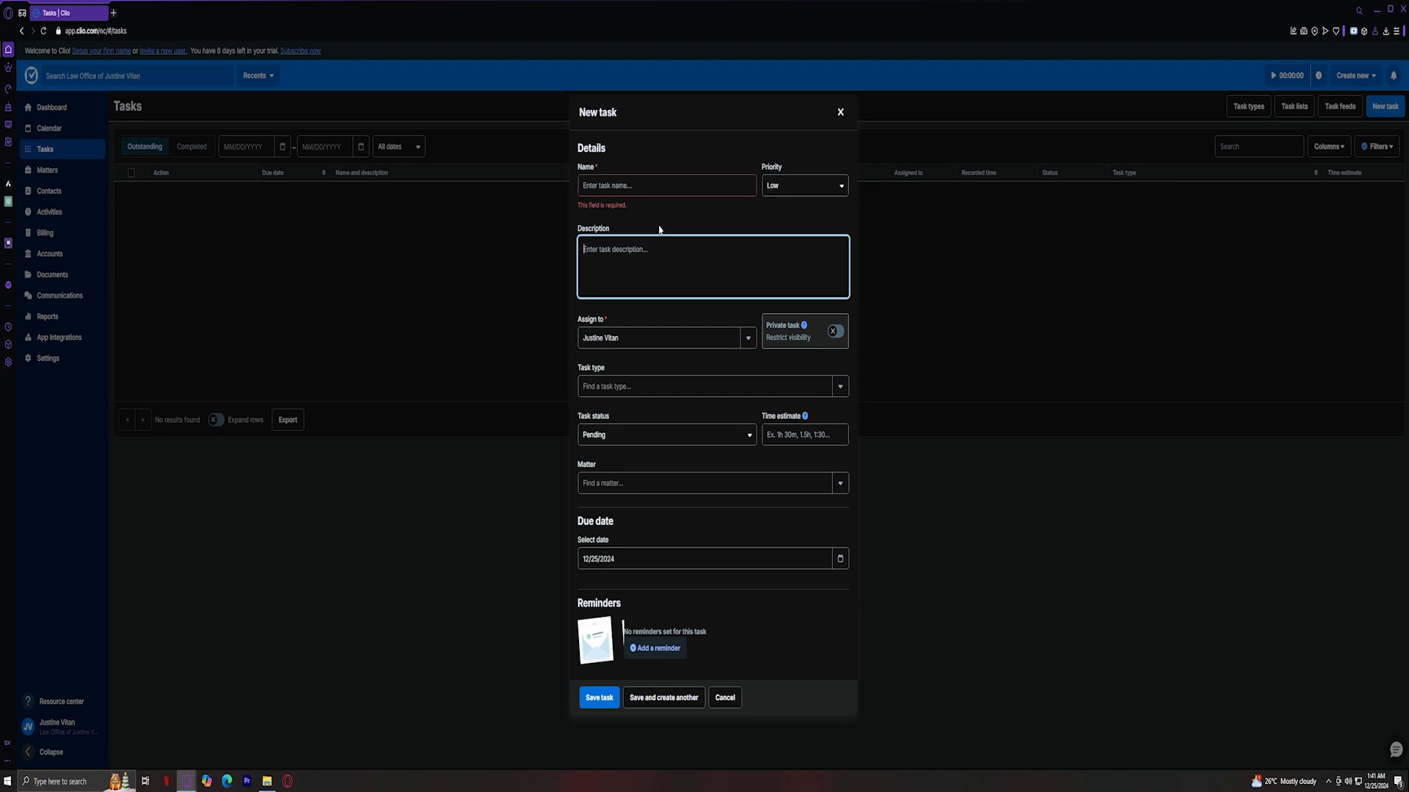
key(shift+Tab)
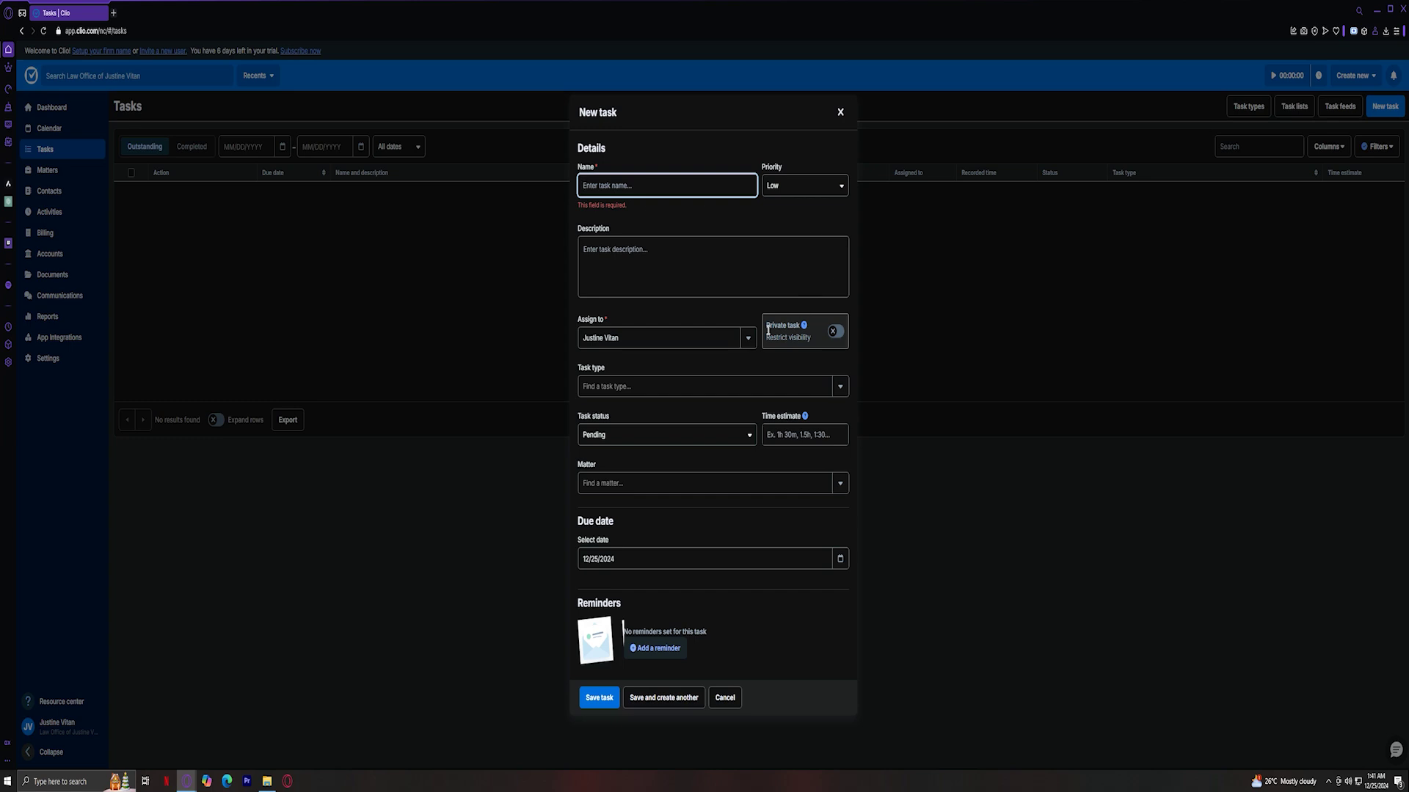
click(743, 320)
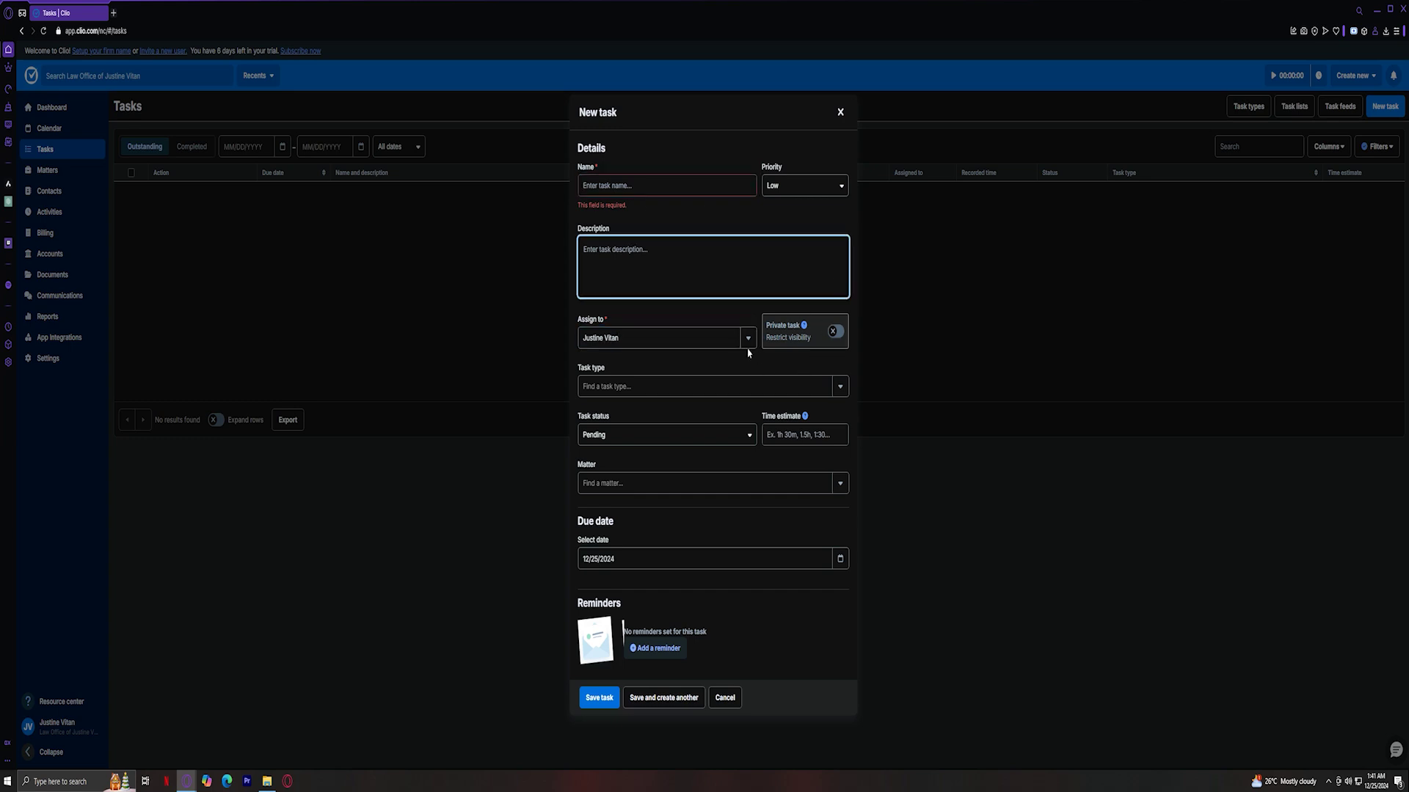
Try the Task type, Task status and Time estimate fields, then close the form unsaved
click(715, 379)
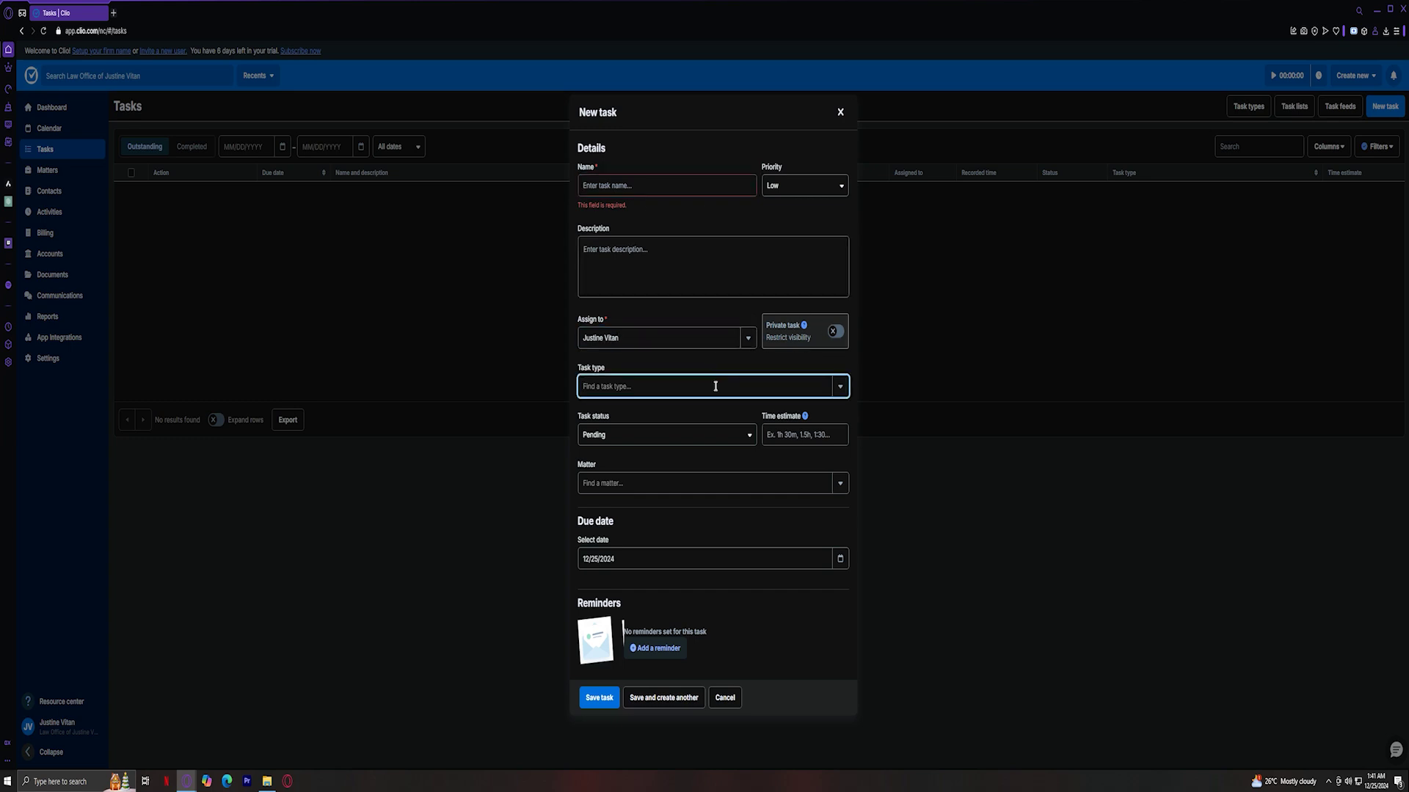
click(664, 433)
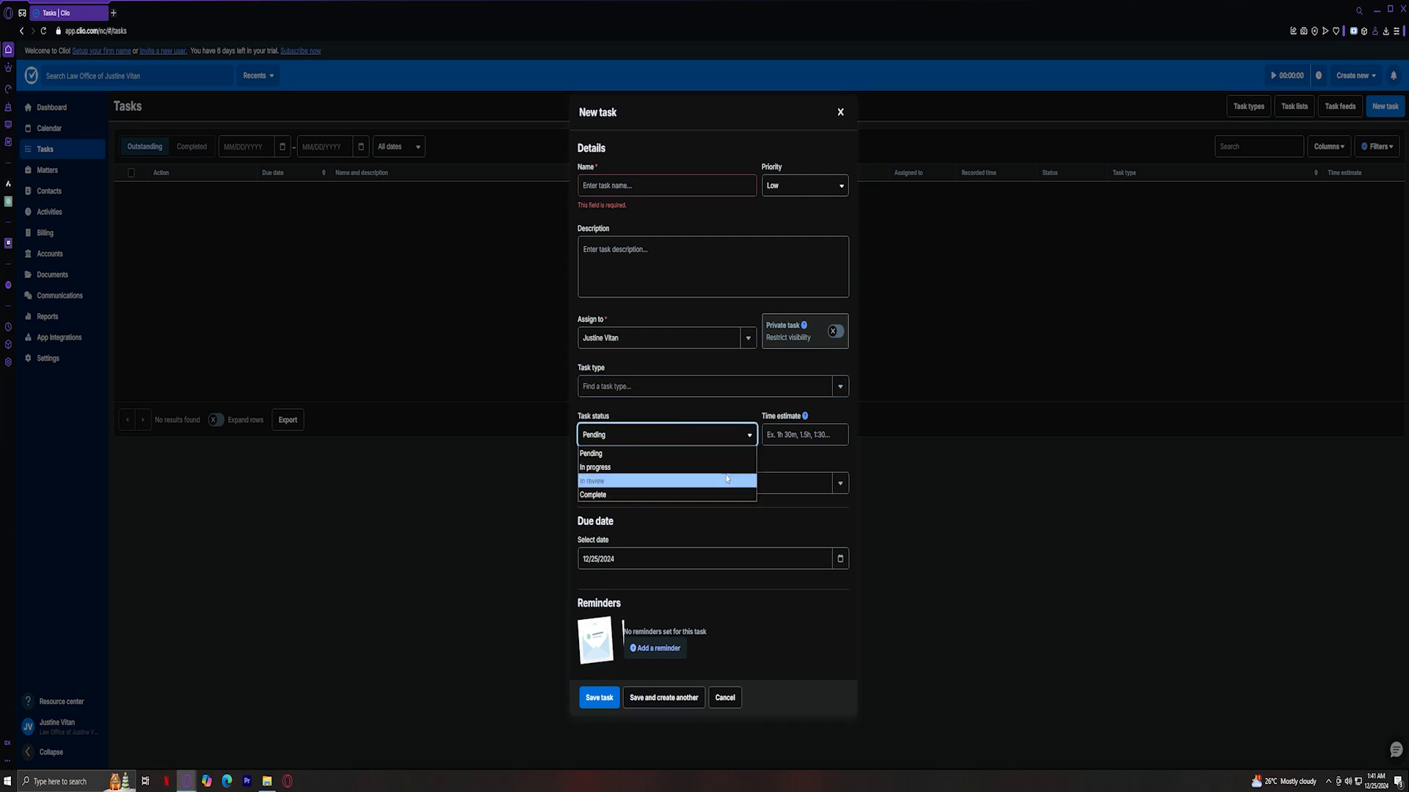
click(741, 431)
click(799, 434)
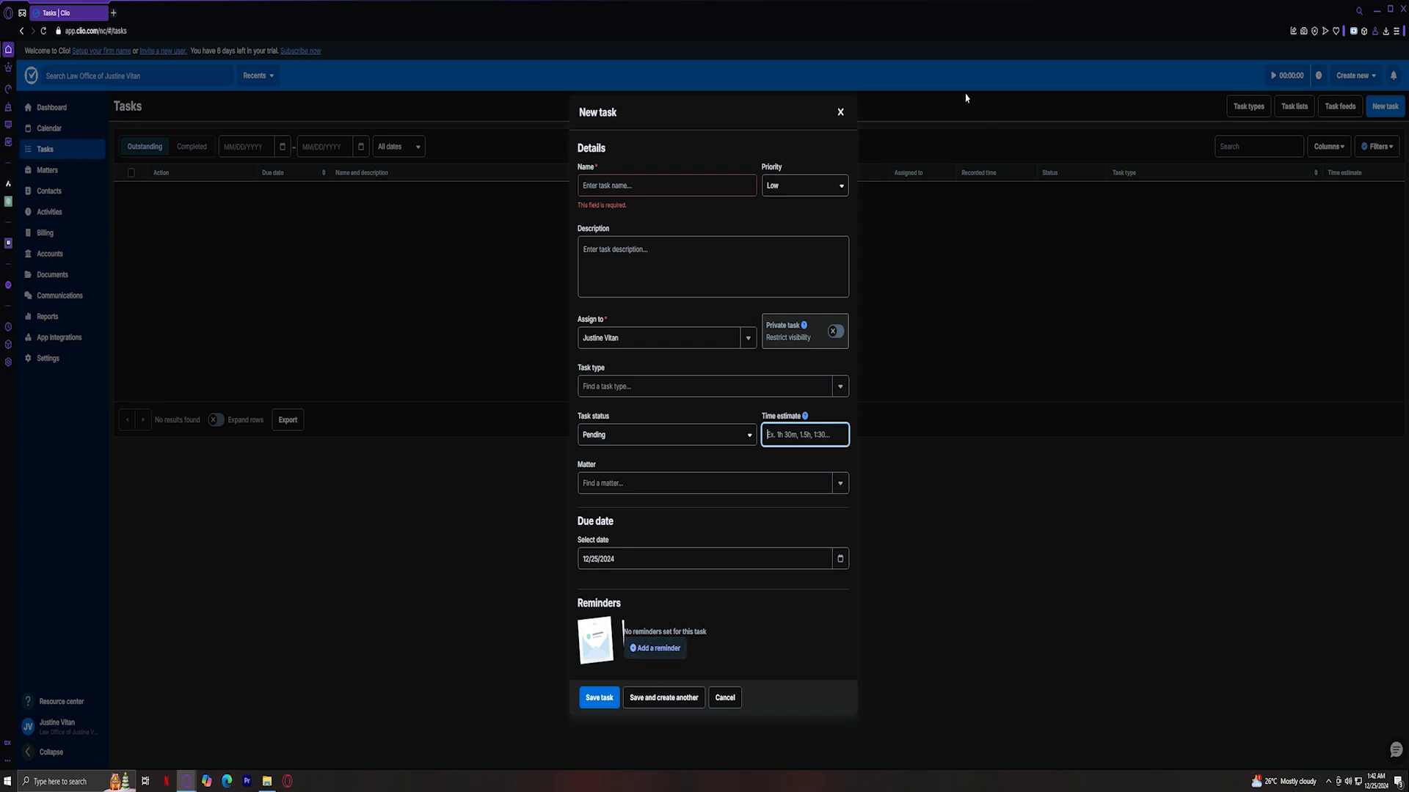
click(841, 113)
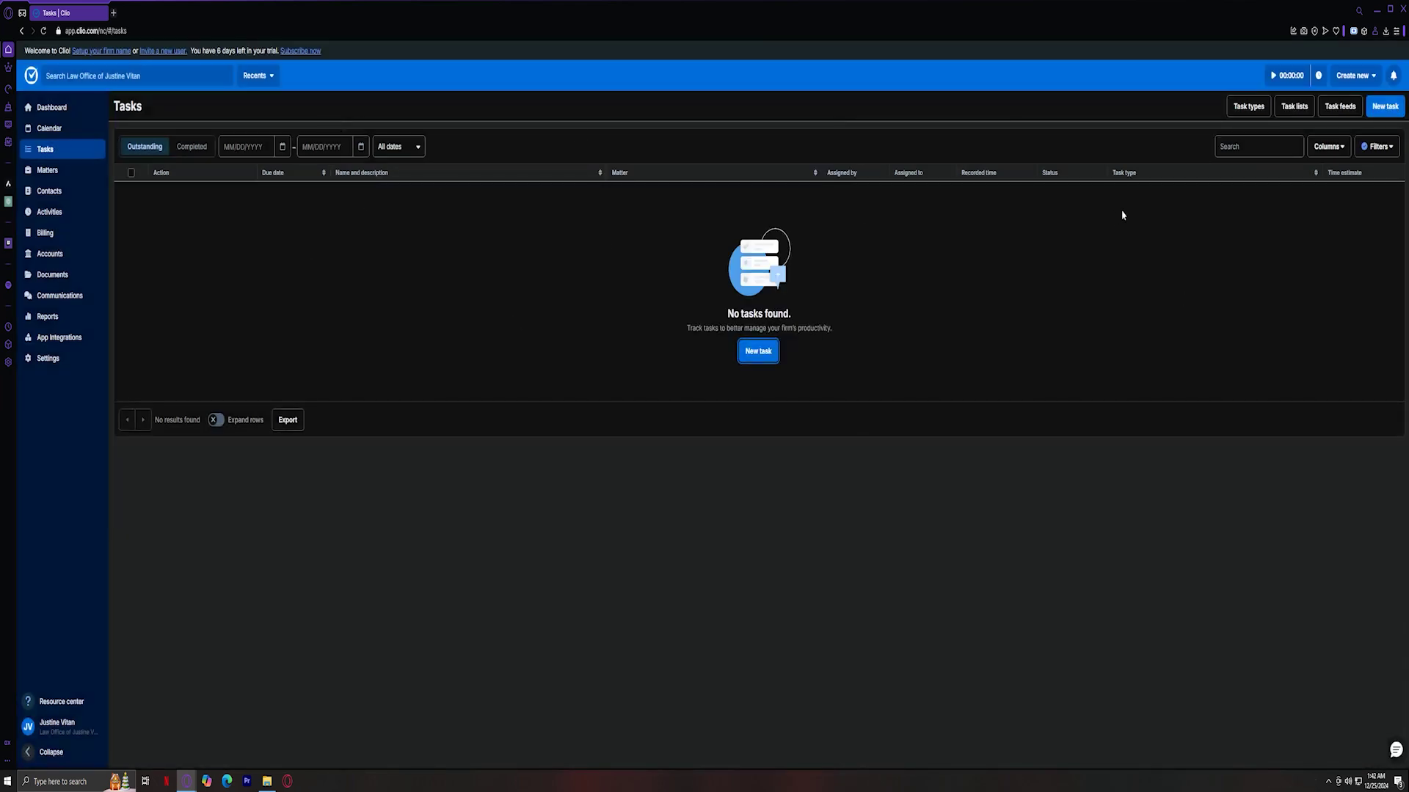
Open Task lists, start a new task list, attempt saving it unnamed, and dismiss it
click(1292, 109)
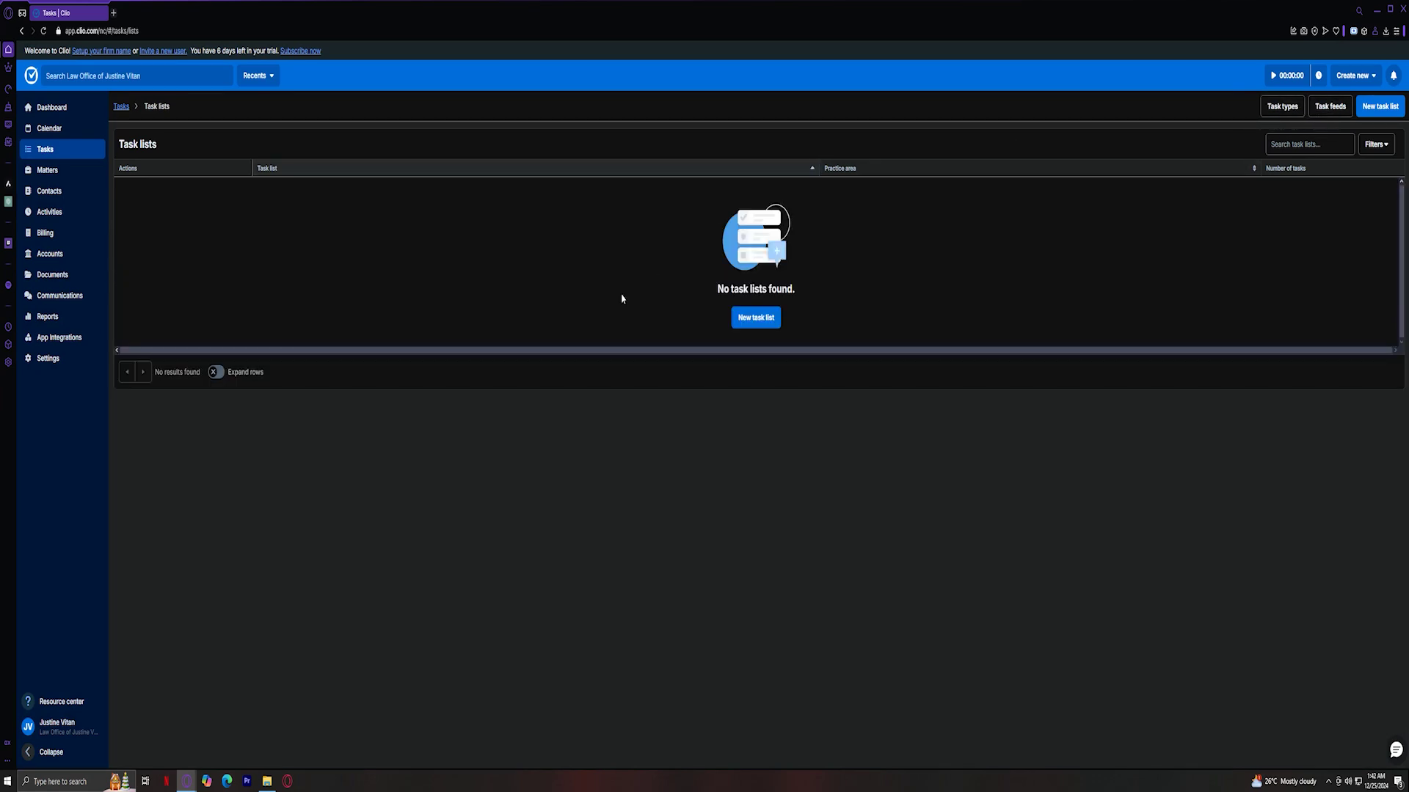
click(746, 318)
click(724, 321)
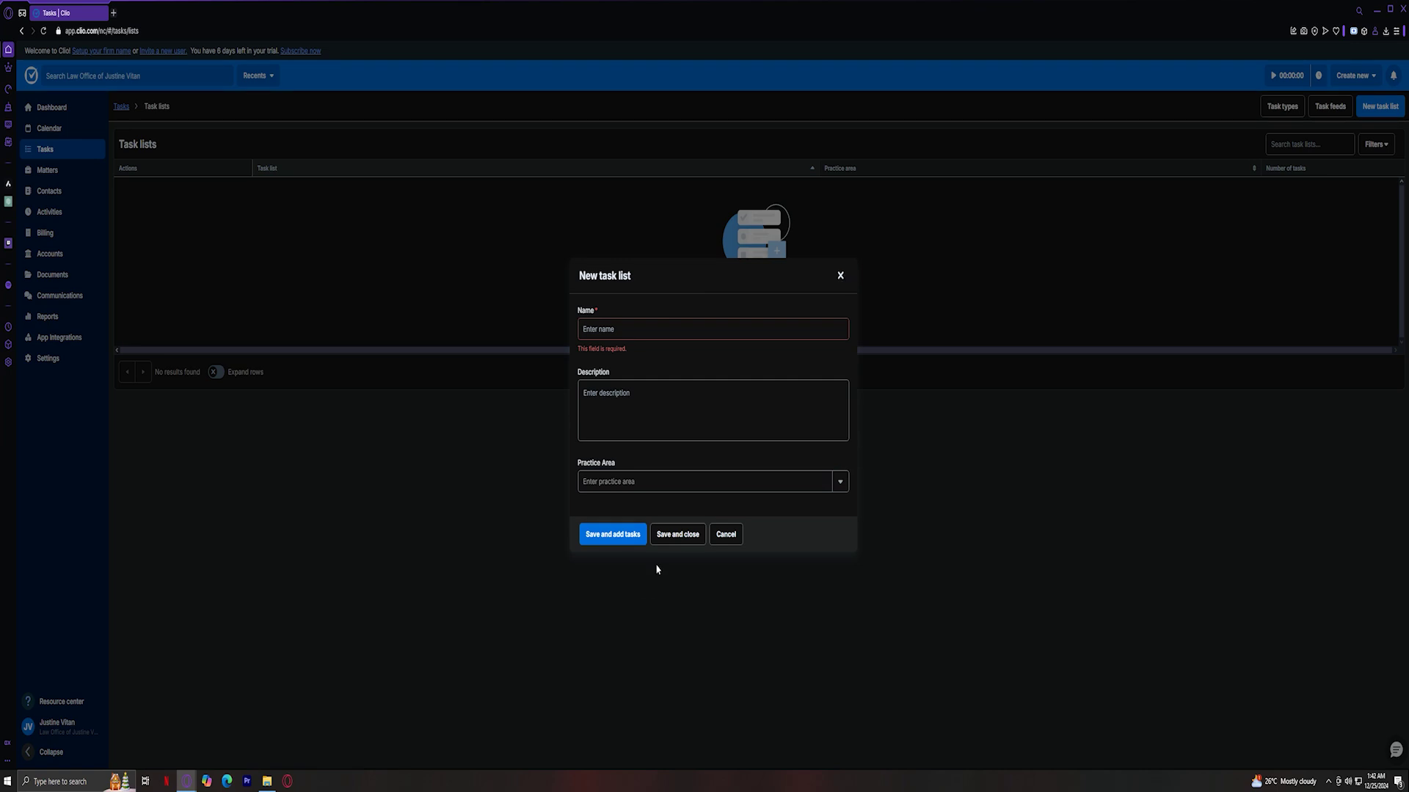
click(686, 542)
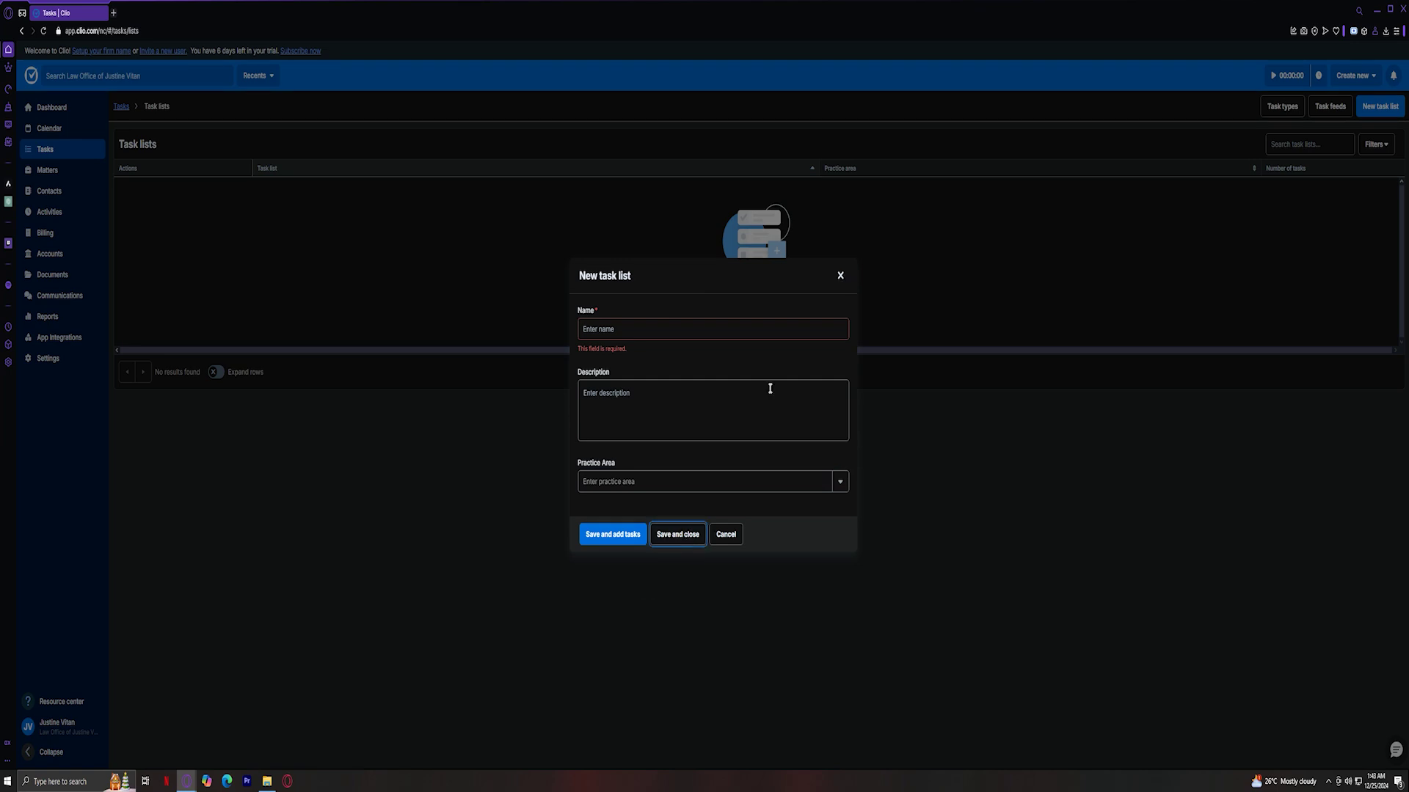
click(840, 277)
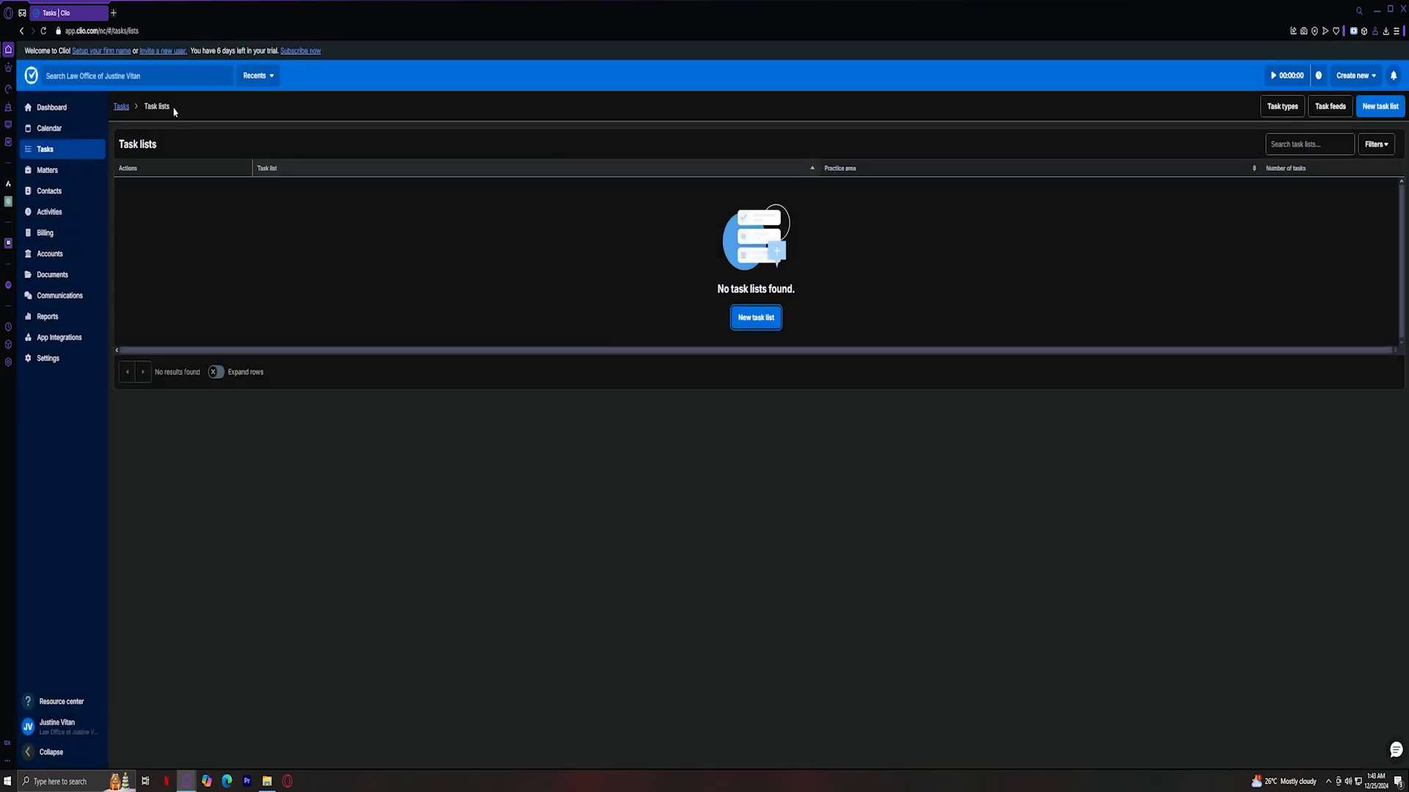
Pass through Matters, Billing and the New bills page, then open Bank Accounts
click(55, 171)
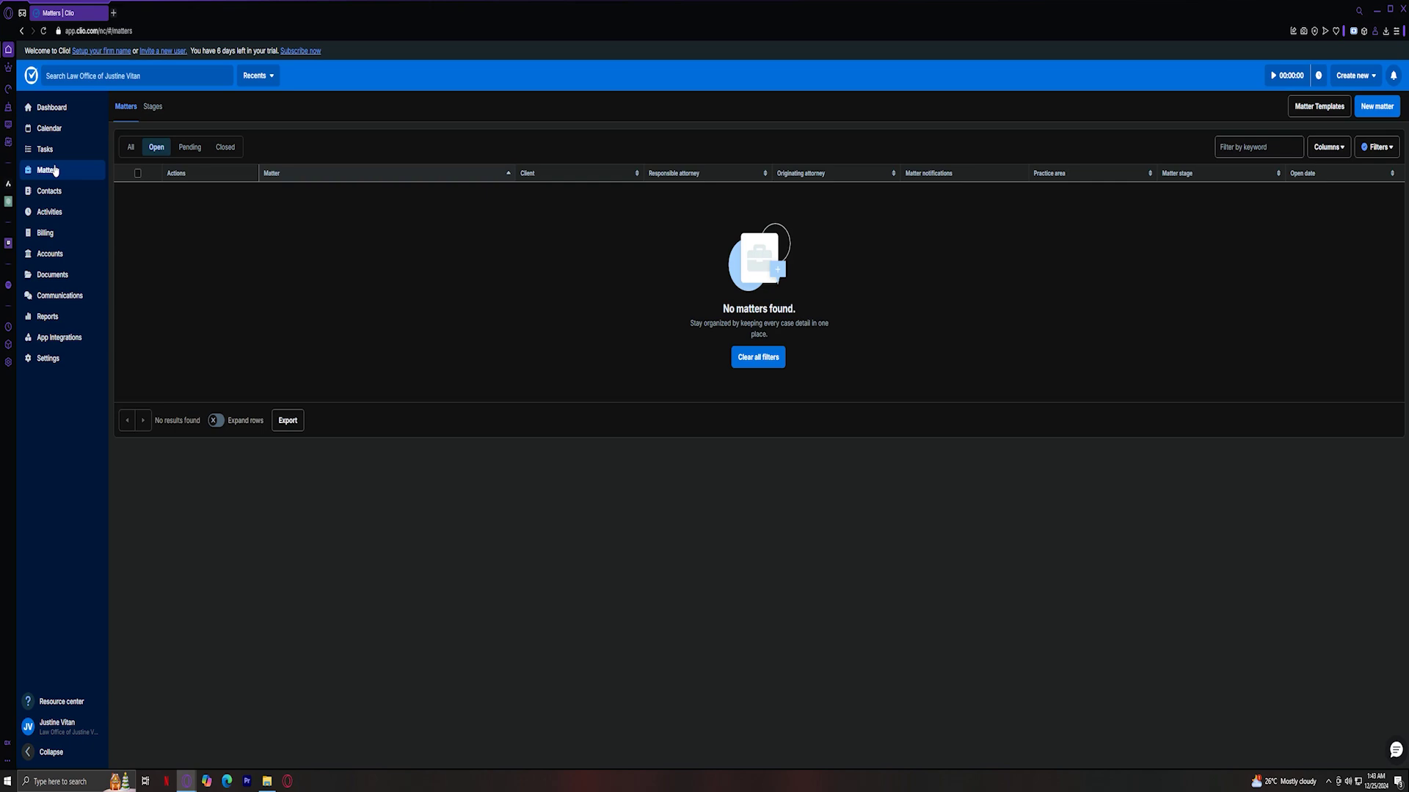
click(46, 232)
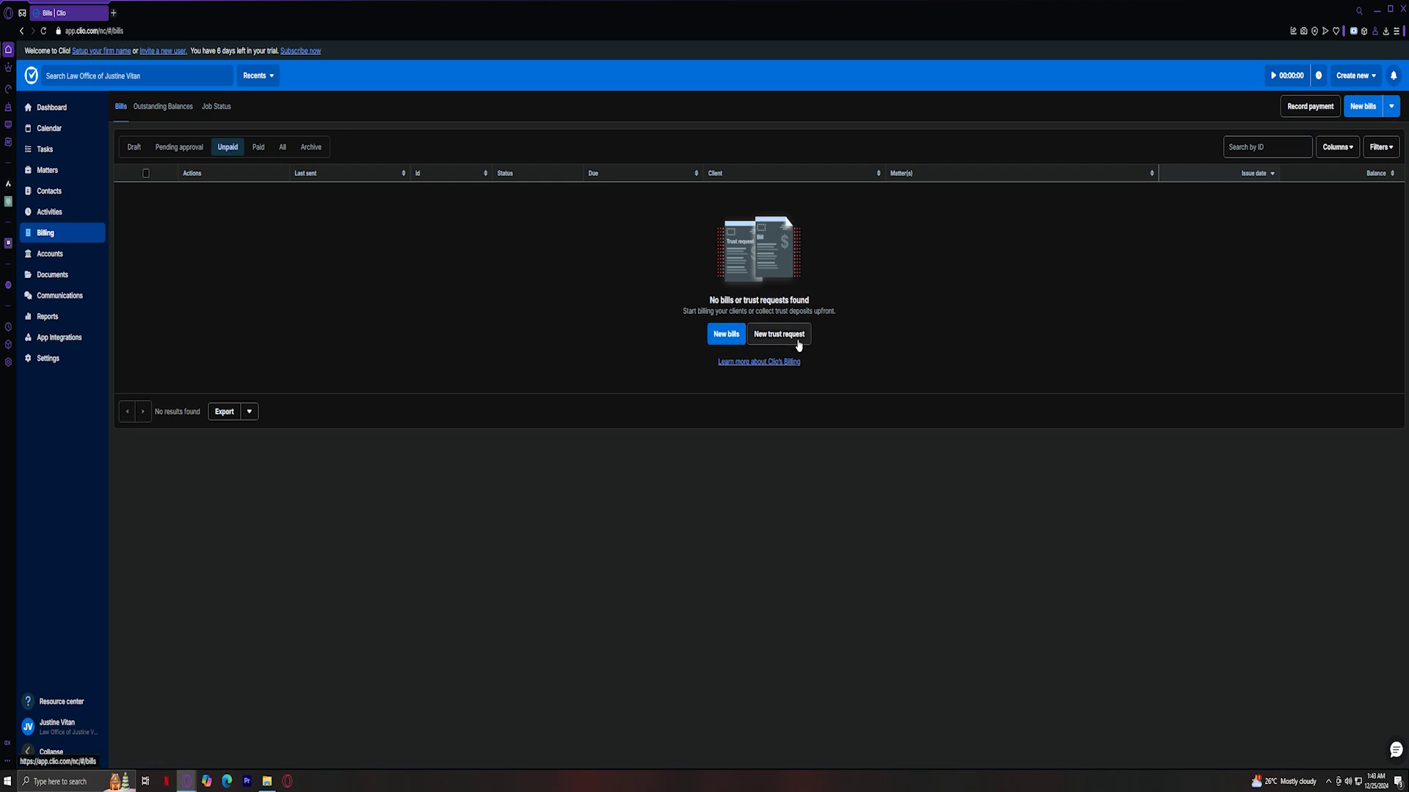
click(732, 336)
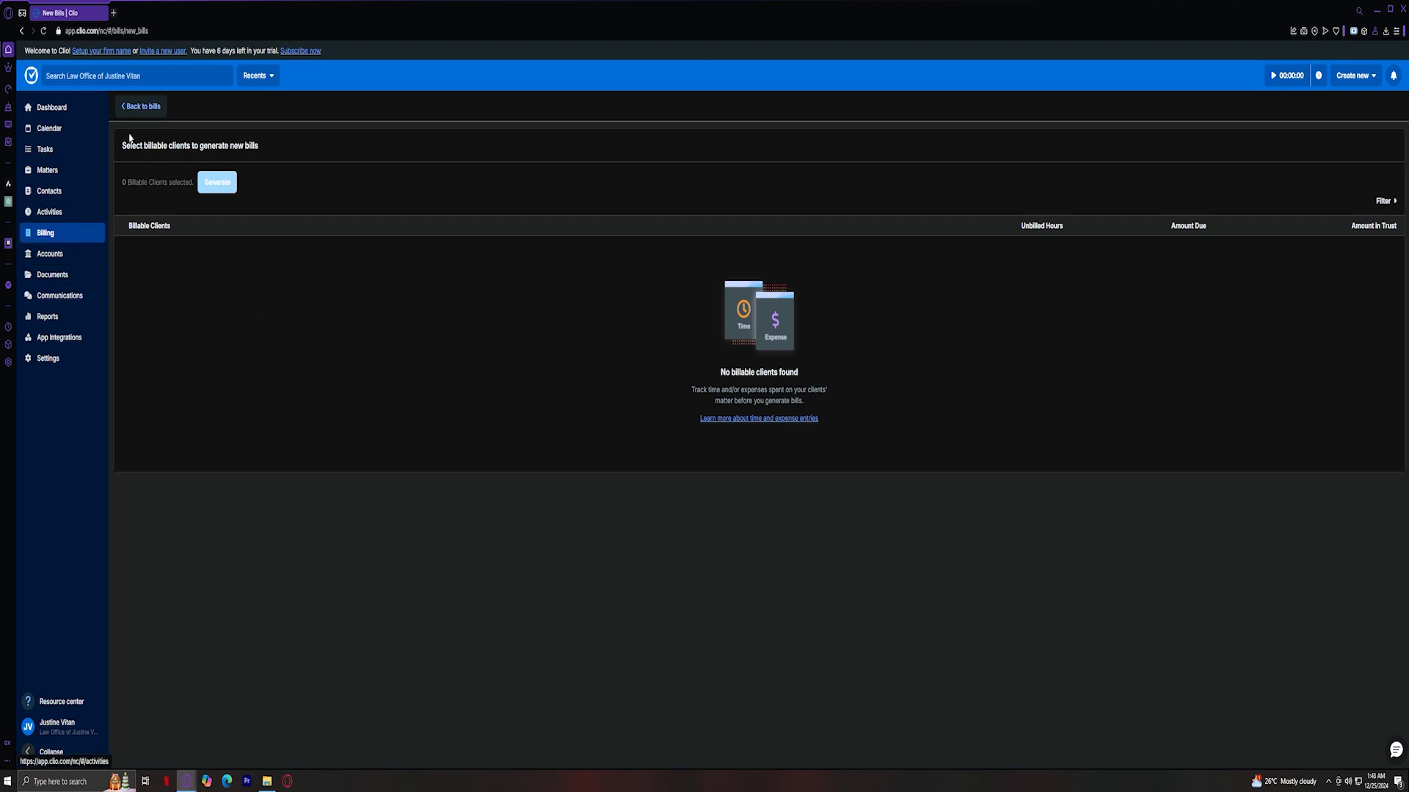
click(140, 108)
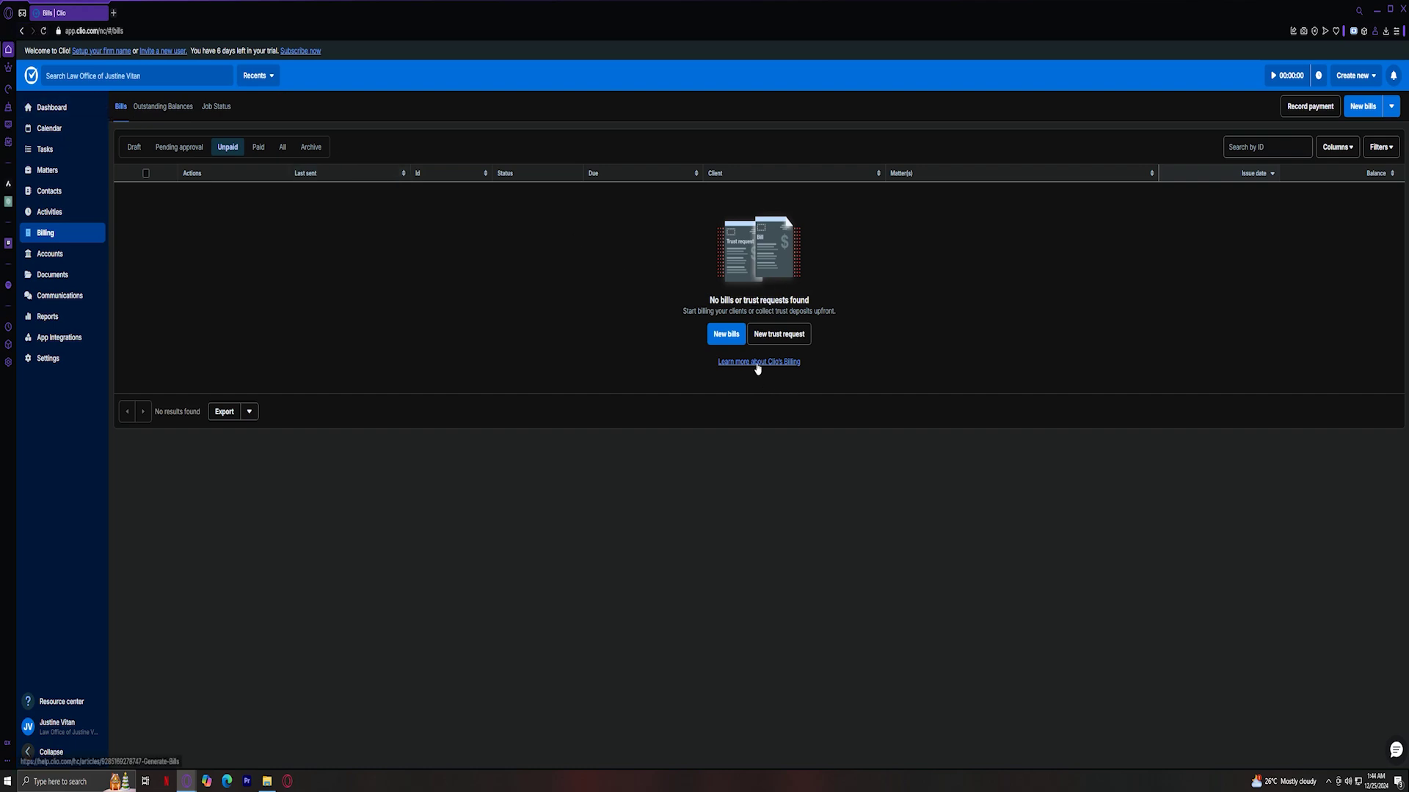
click(64, 267)
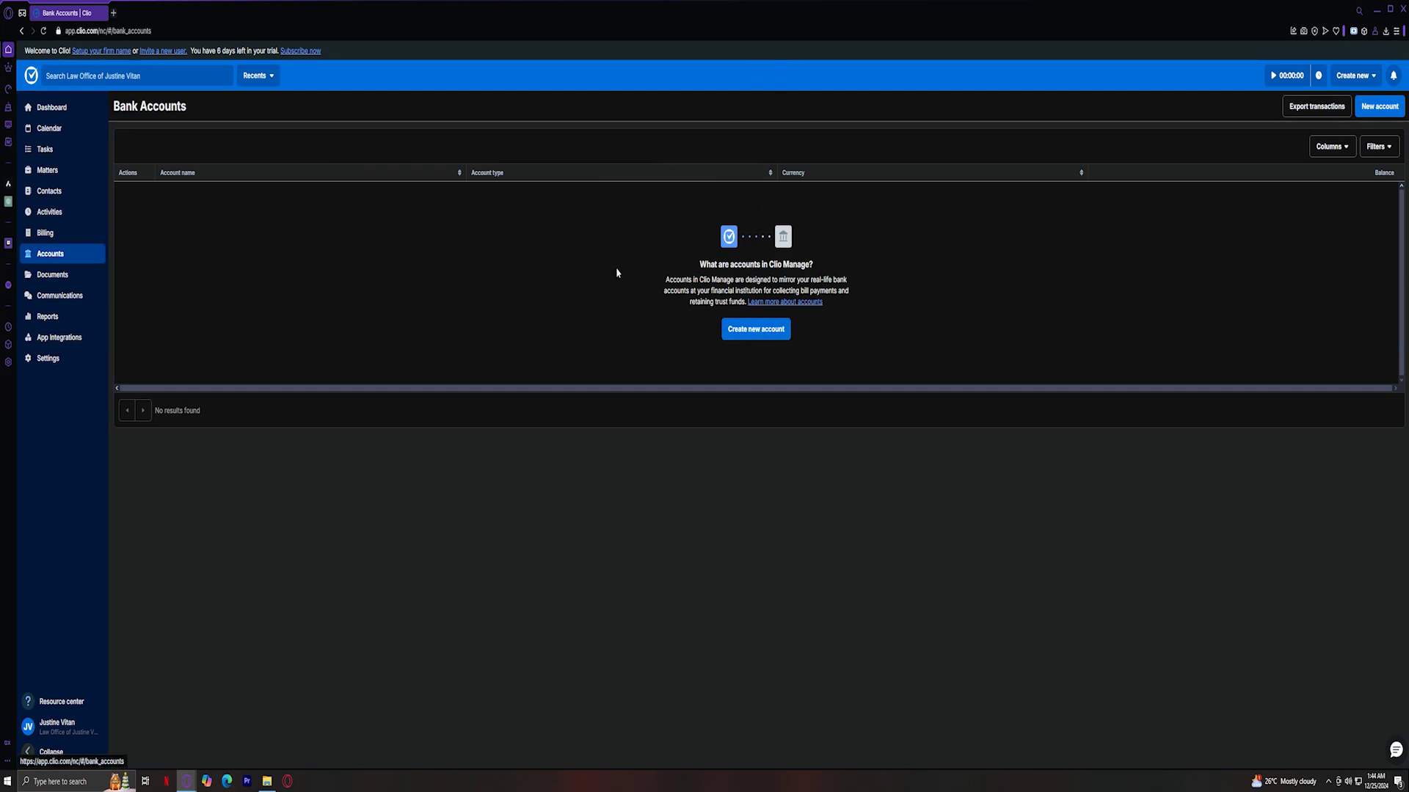
mouse_move(665, 279)
mouse_down()
mouse_move(735, 277)
mouse_move(742, 291)
mouse_up()
click(519, 262)
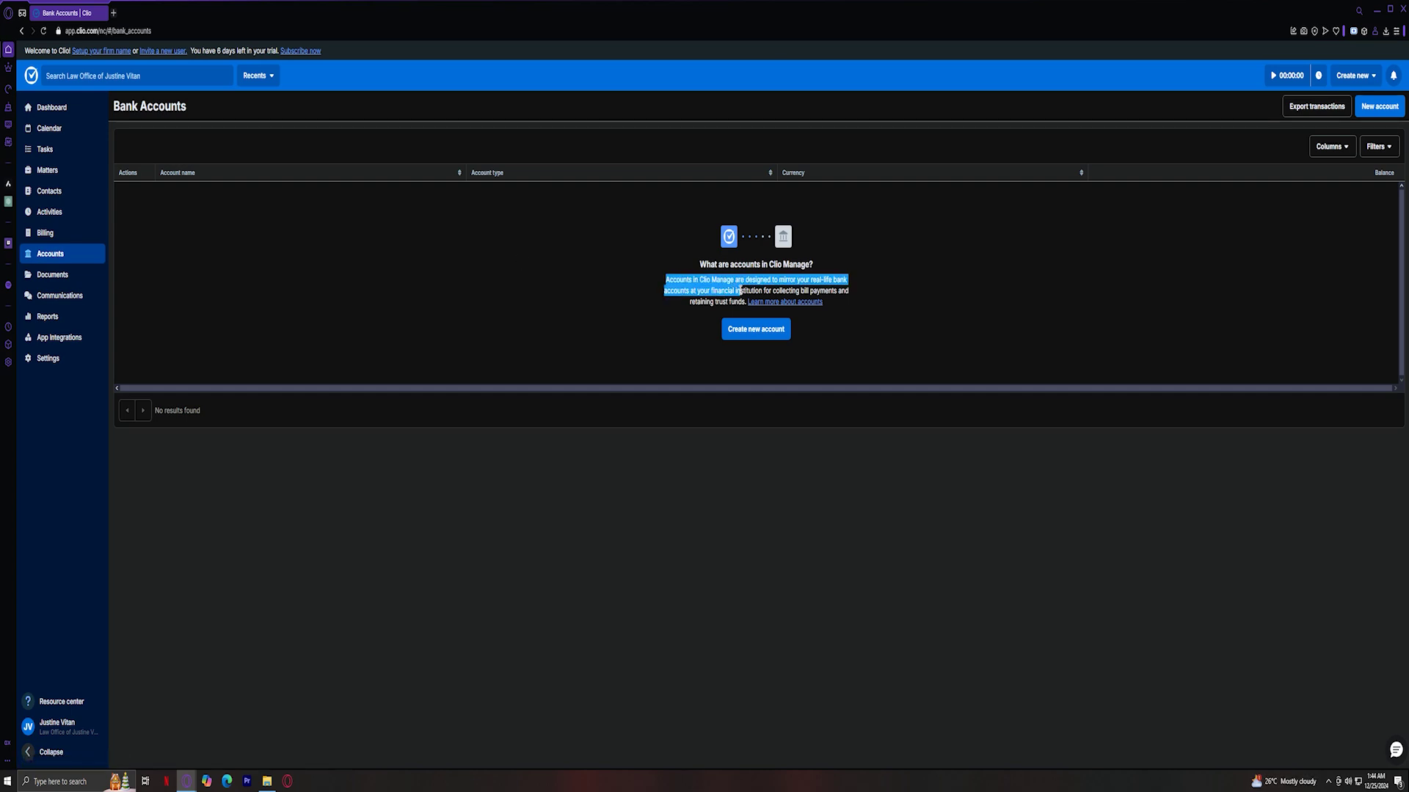
click(579, 258)
mouse_move(664, 279)
mouse_down()
mouse_move(825, 280)
mouse_move(763, 289)
mouse_up()
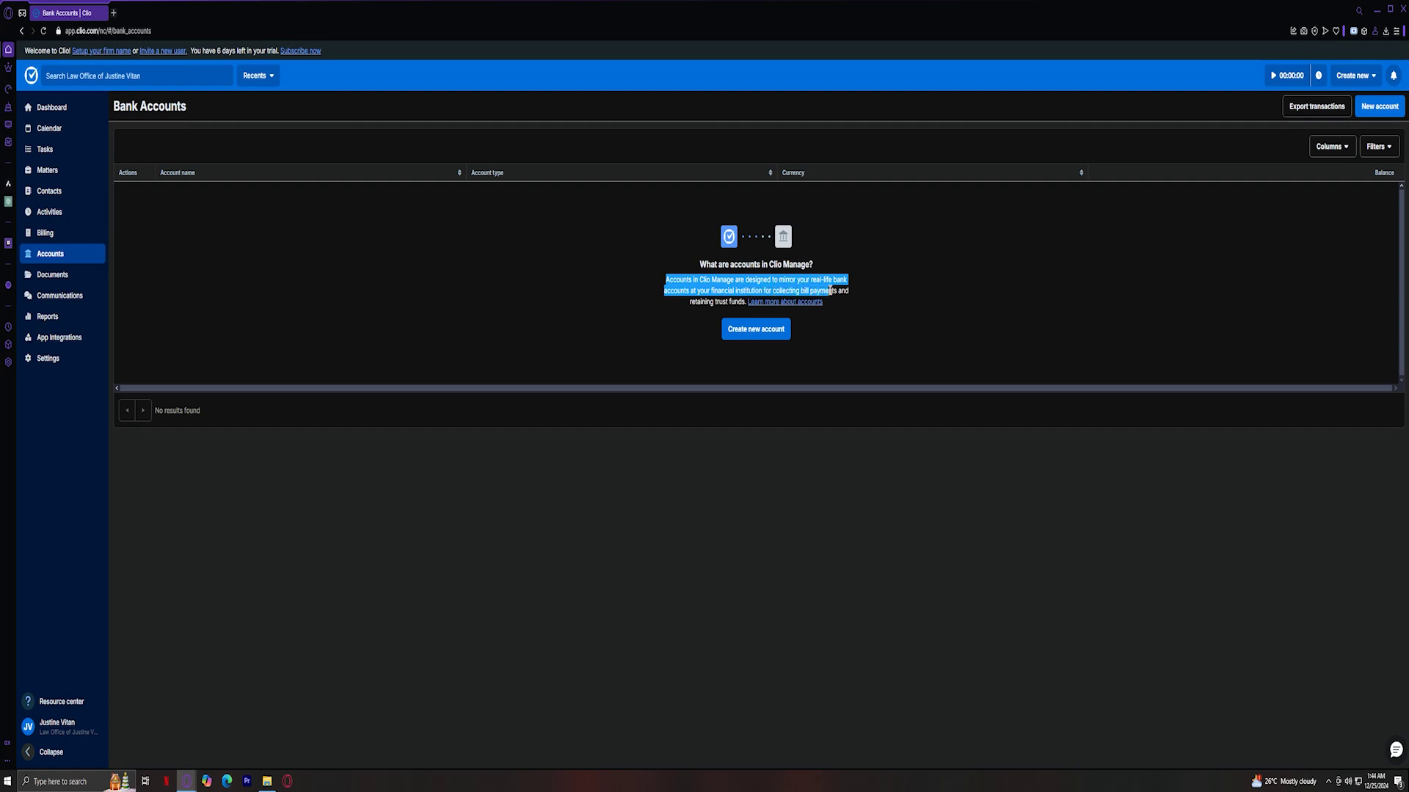
drag(763, 289, 721, 301)
click(280, 174)
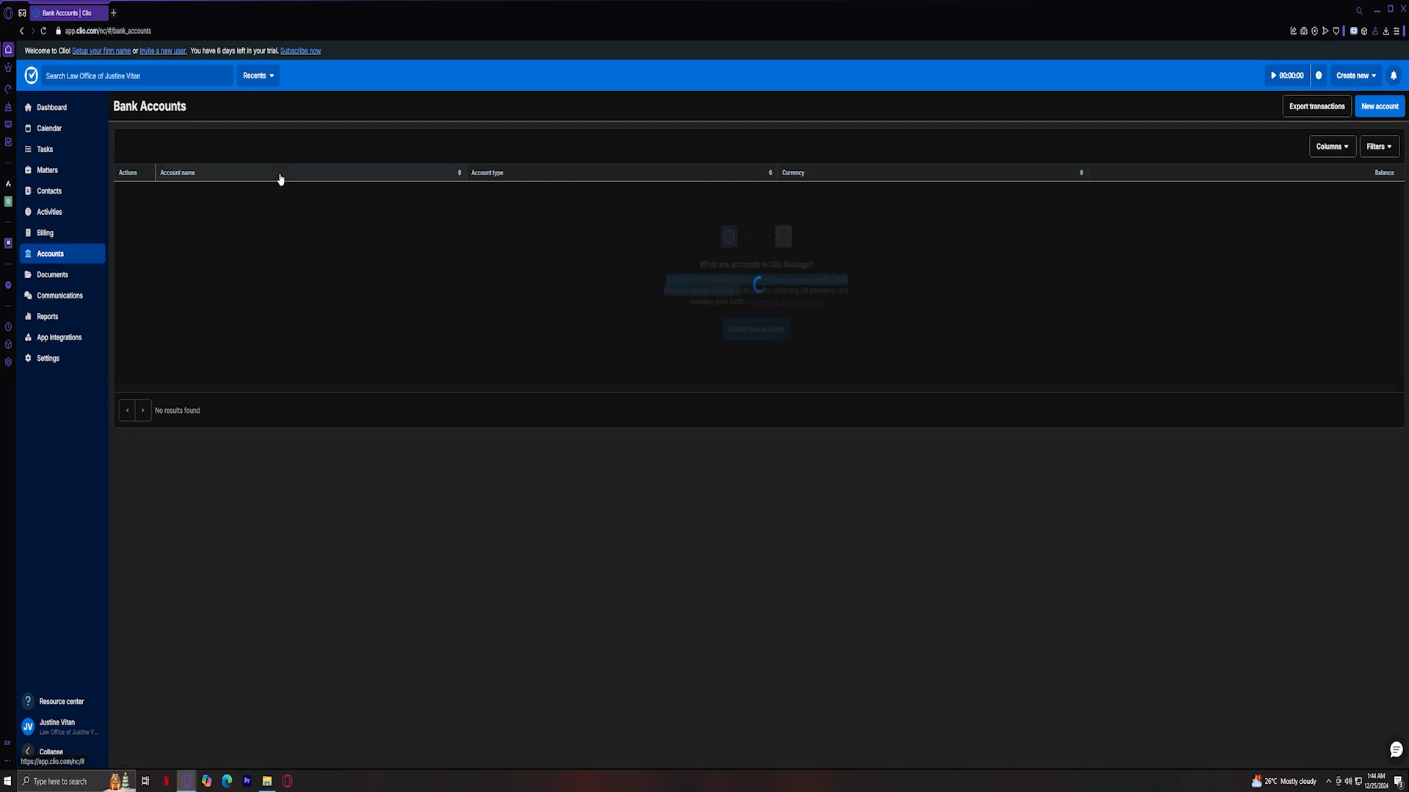
Open Documents, check the New dropdown's options, then go to Communications
click(62, 279)
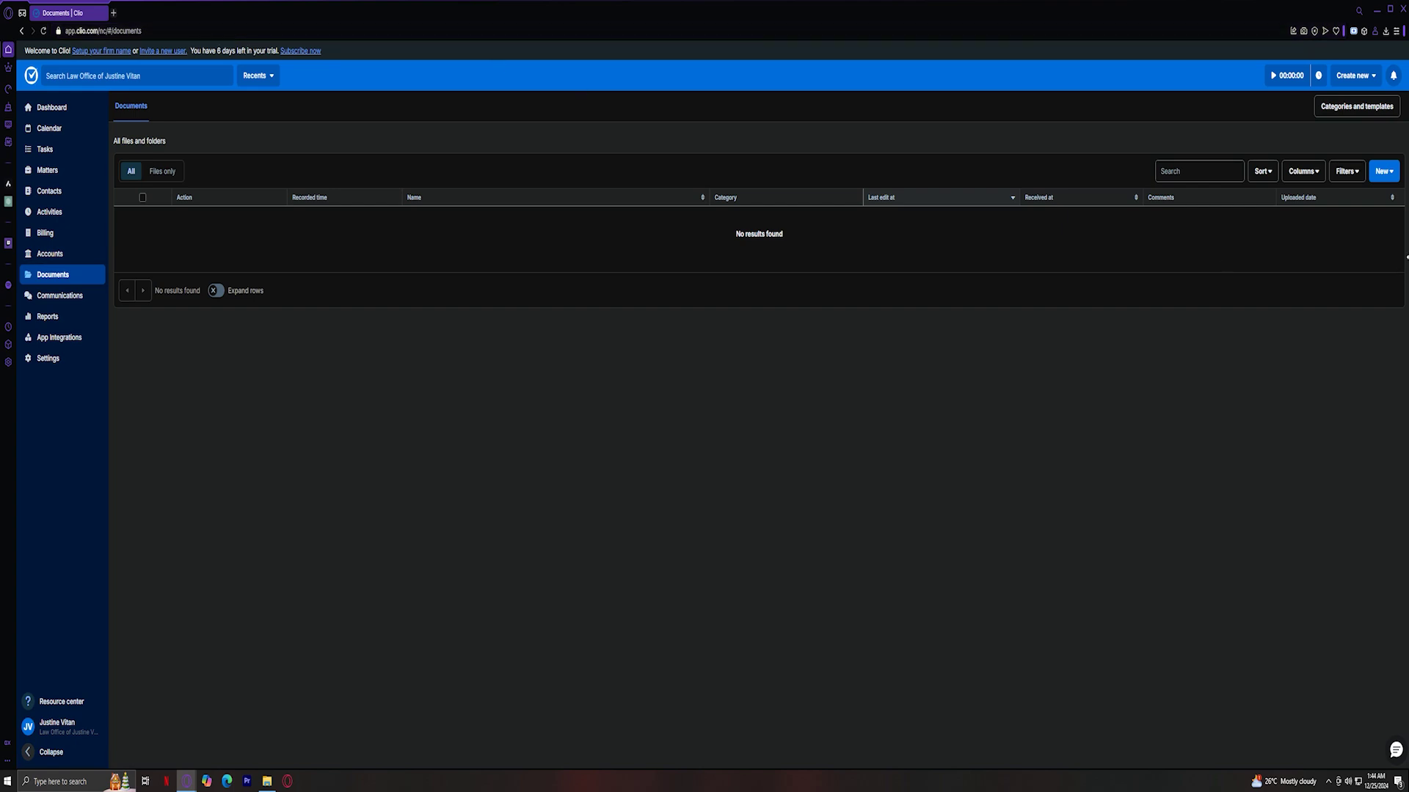
click(1384, 176)
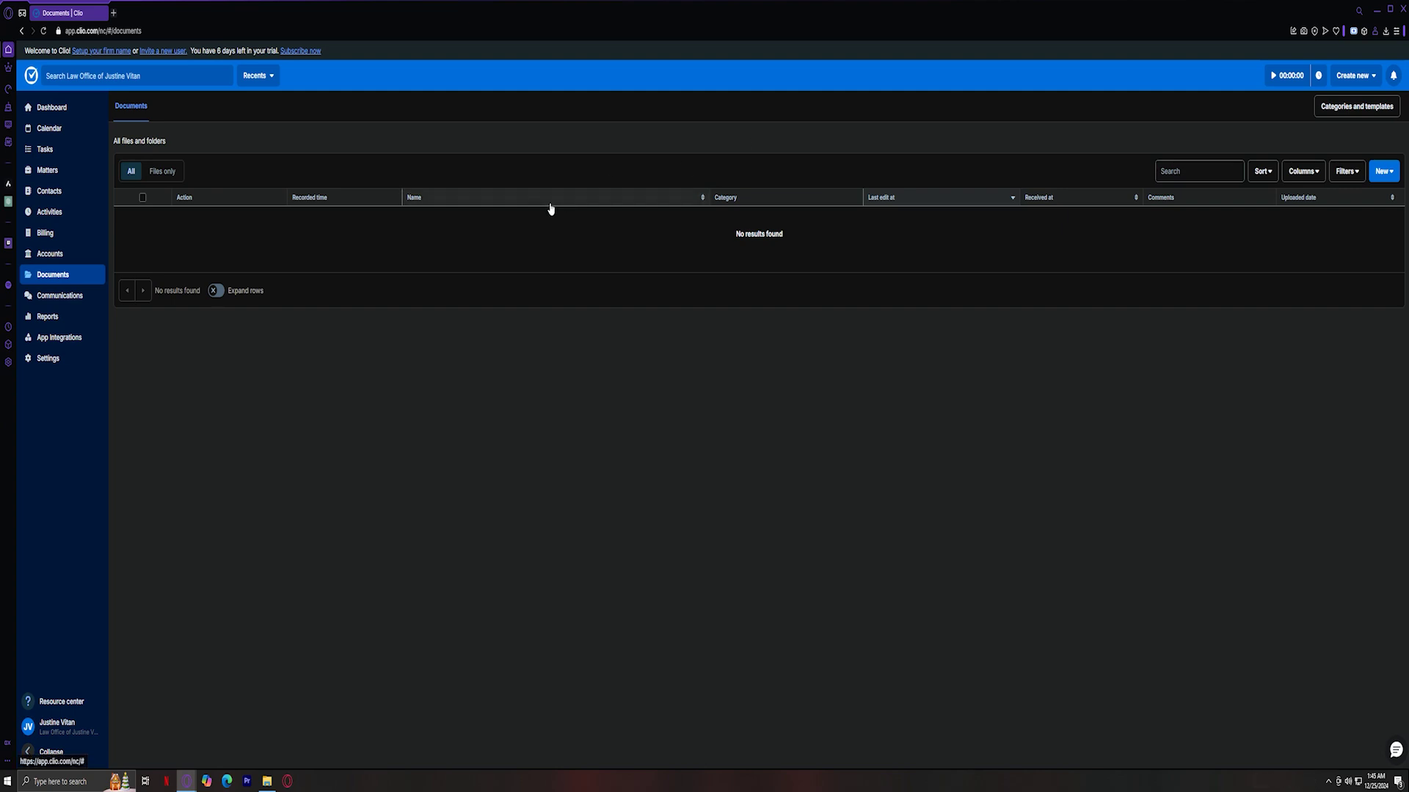
click(72, 298)
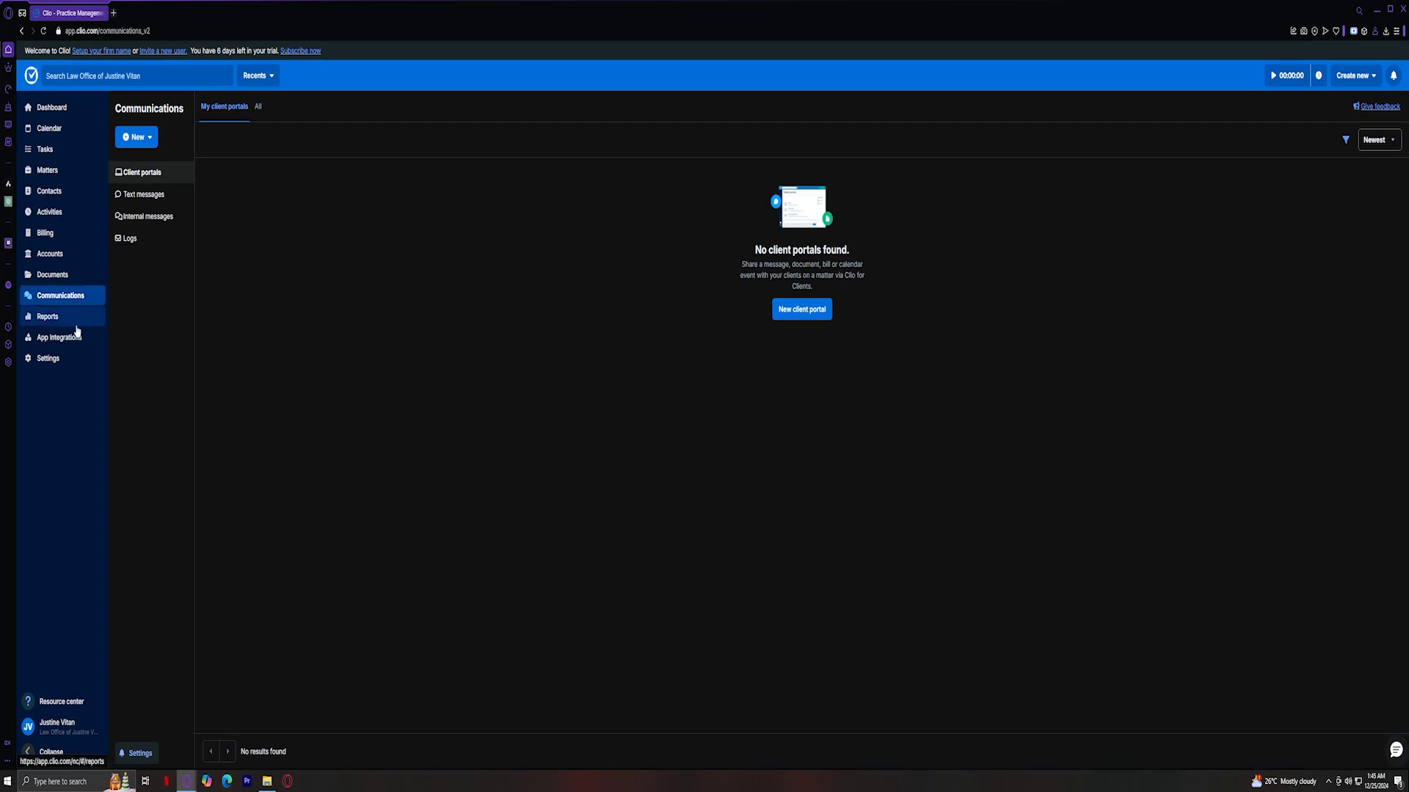
Start a new client portal, list its available matters, cancel it, then go to Reports
click(820, 311)
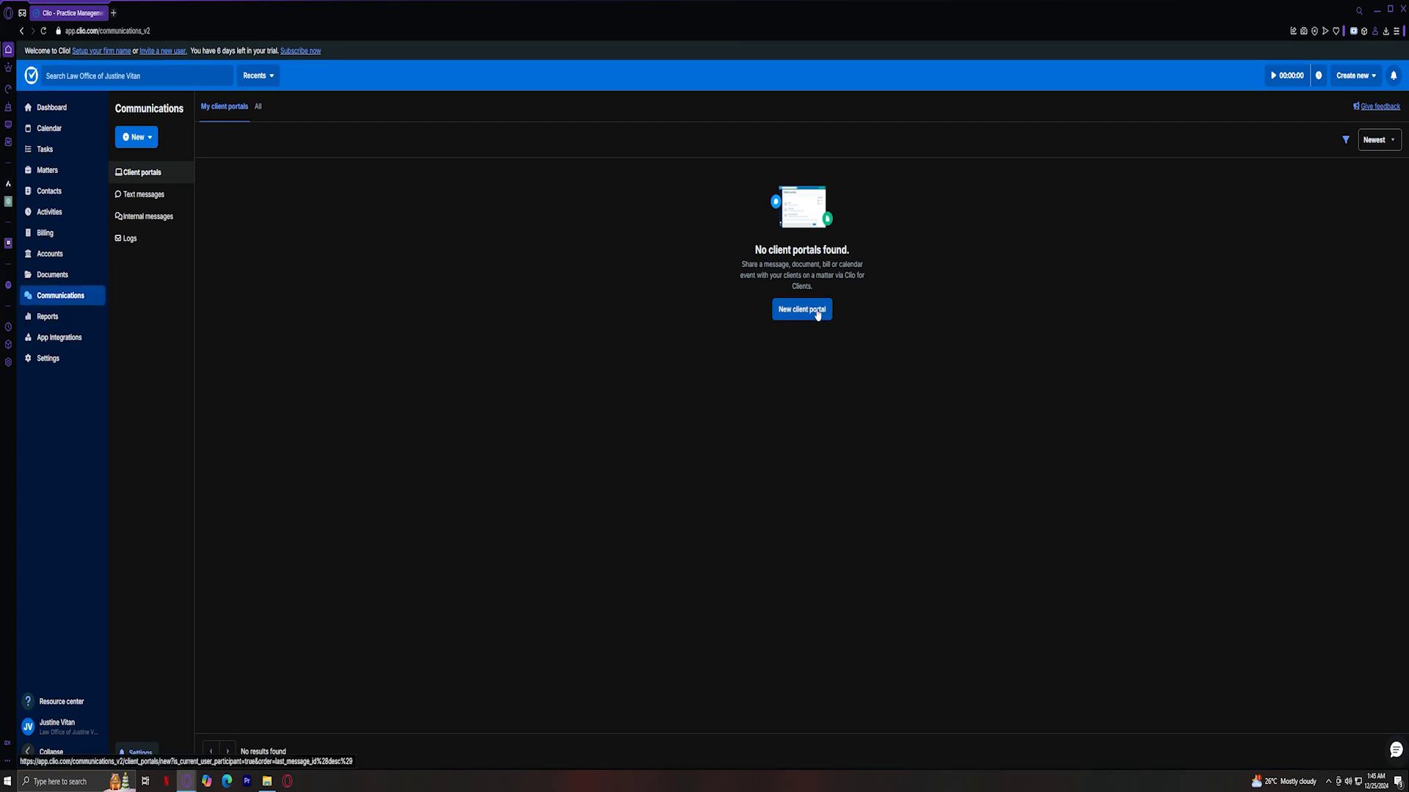
click(755, 410)
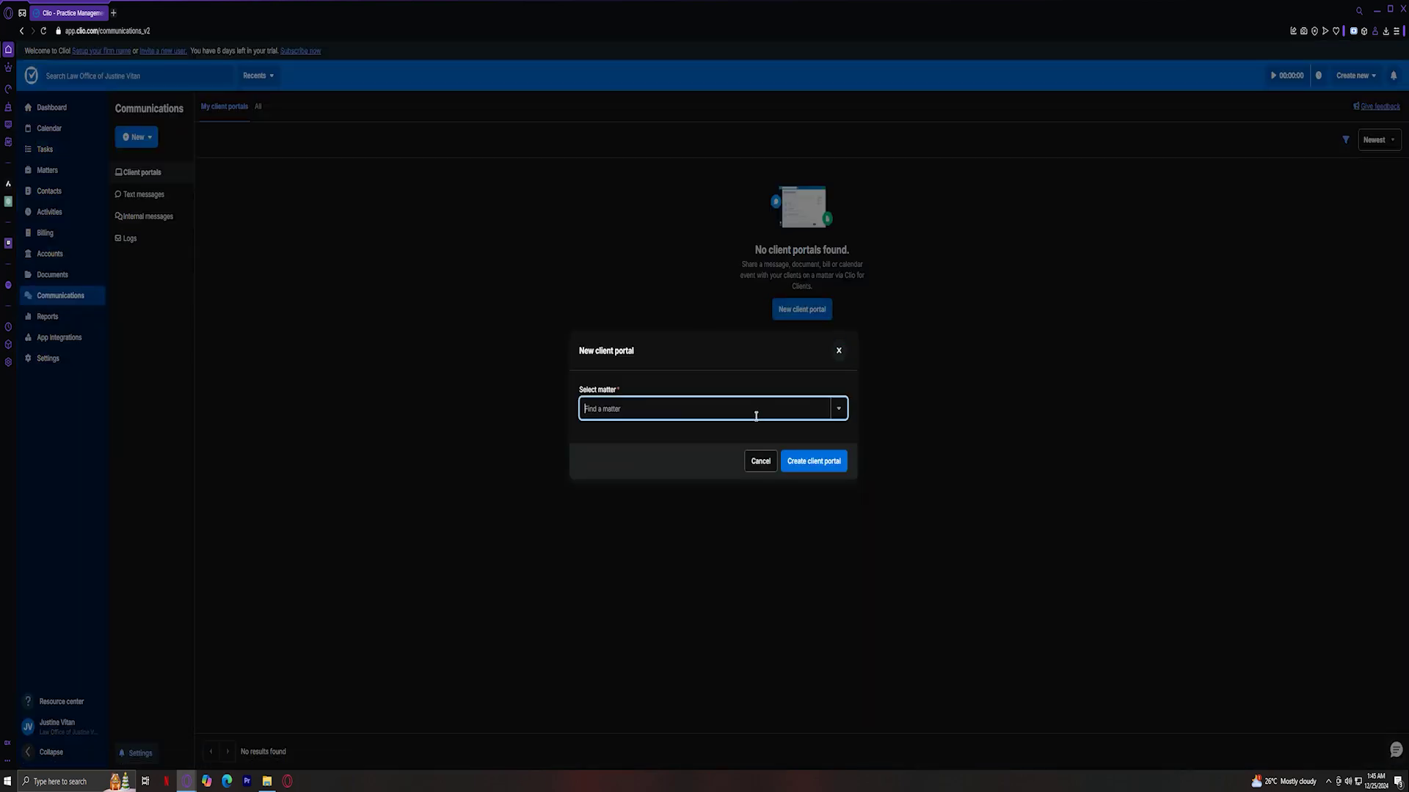
click(837, 409)
click(838, 344)
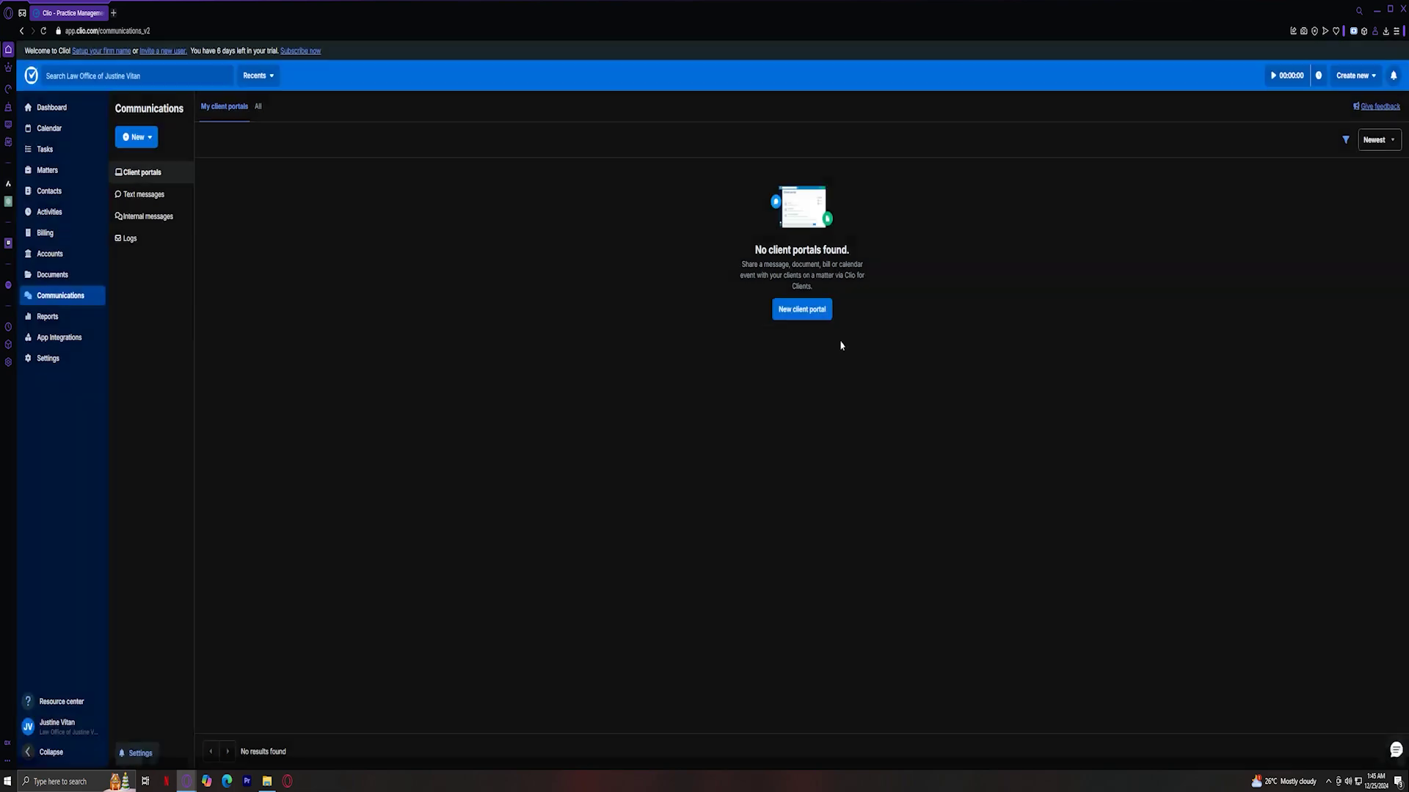
click(46, 324)
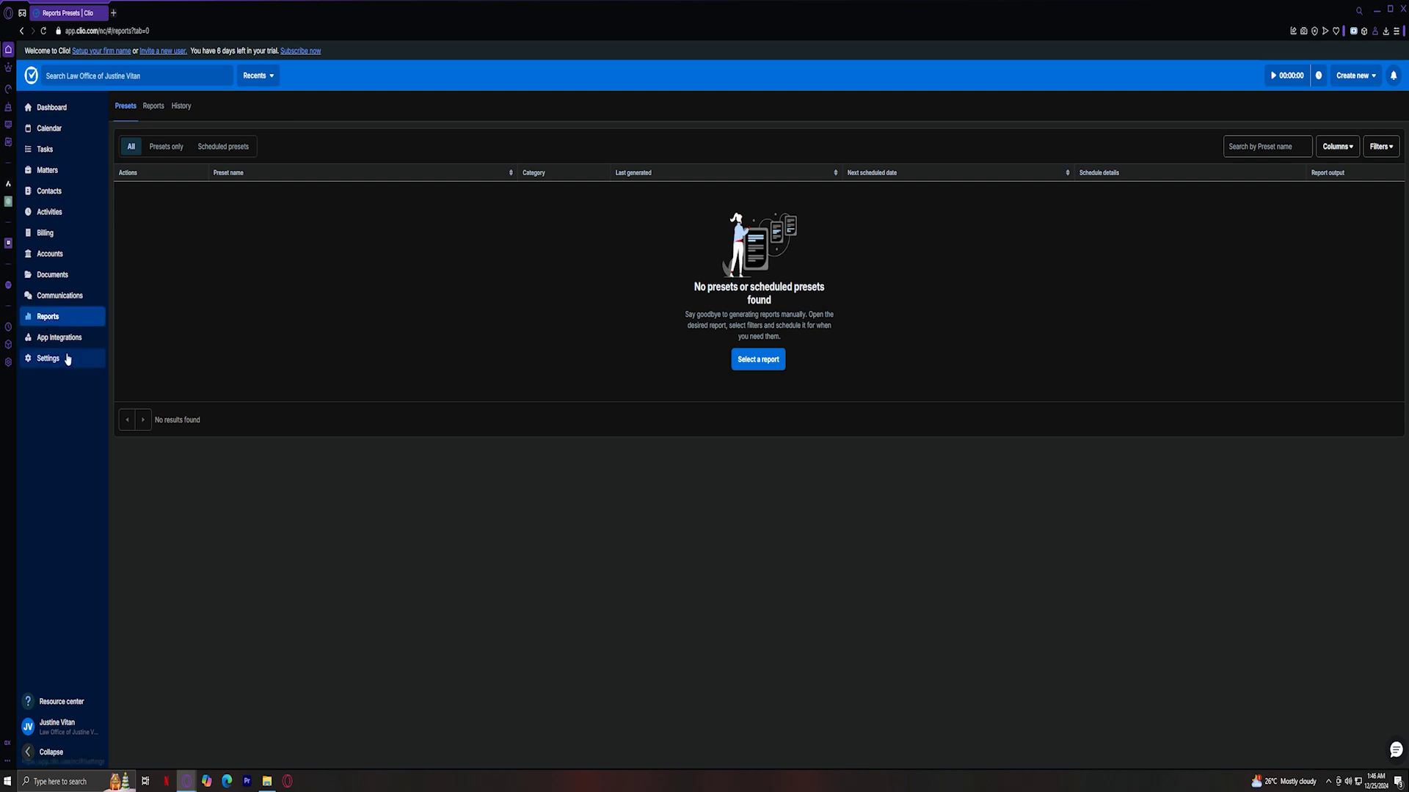
Look through the App Integrations catalogue, then return to the personal Dashboard
click(42, 336)
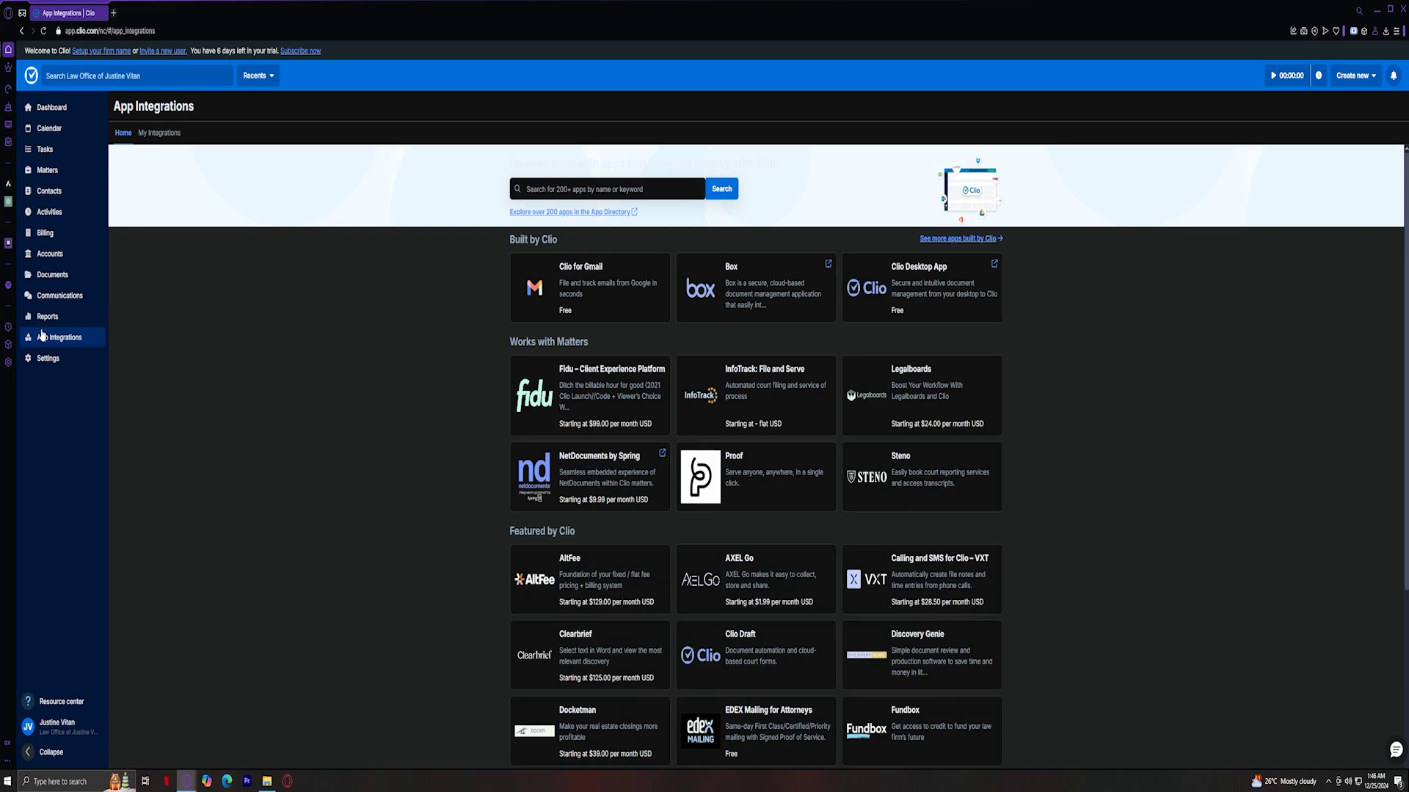
click(73, 108)
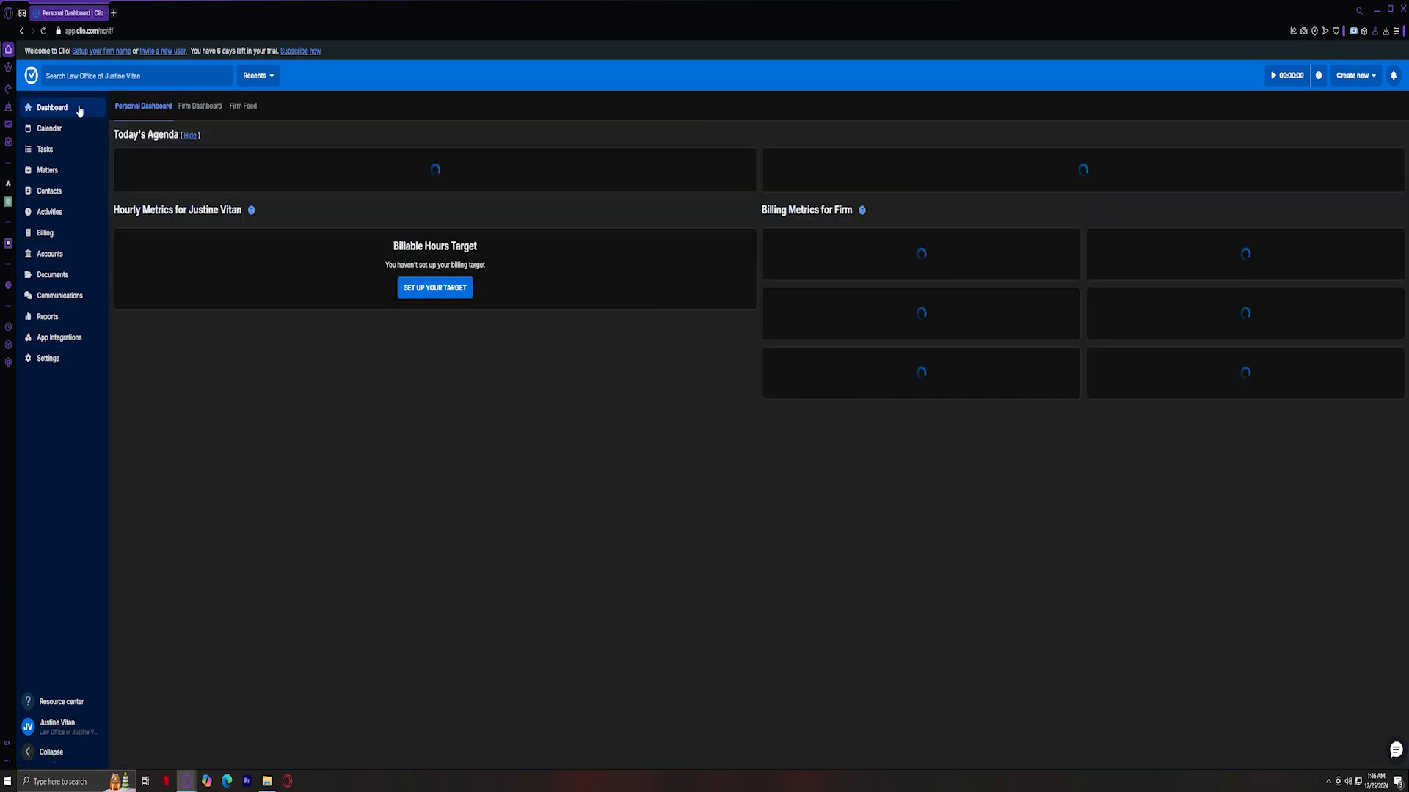